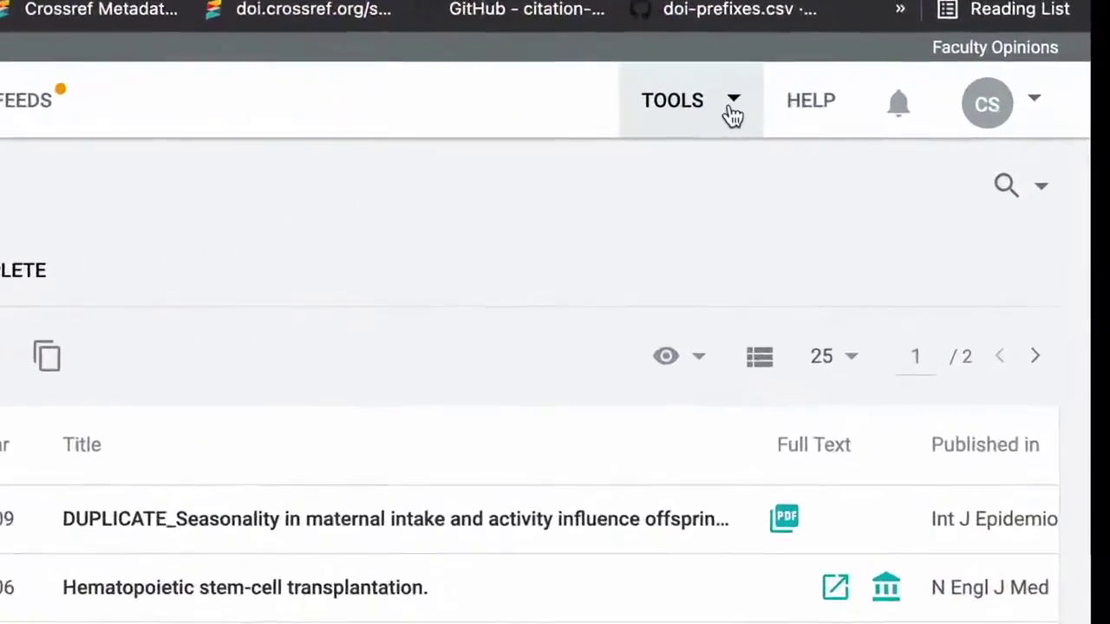
- Bring up Sciwheel's Google Docs add-on guide from the Tools menu
left_click(732, 109)
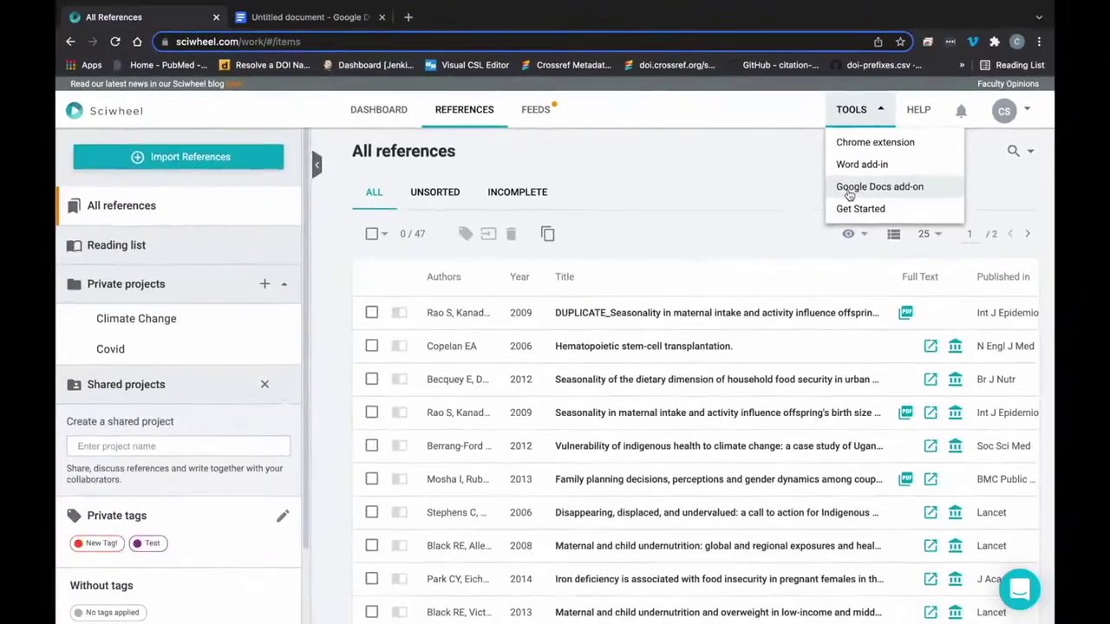
left_click(575, 318)
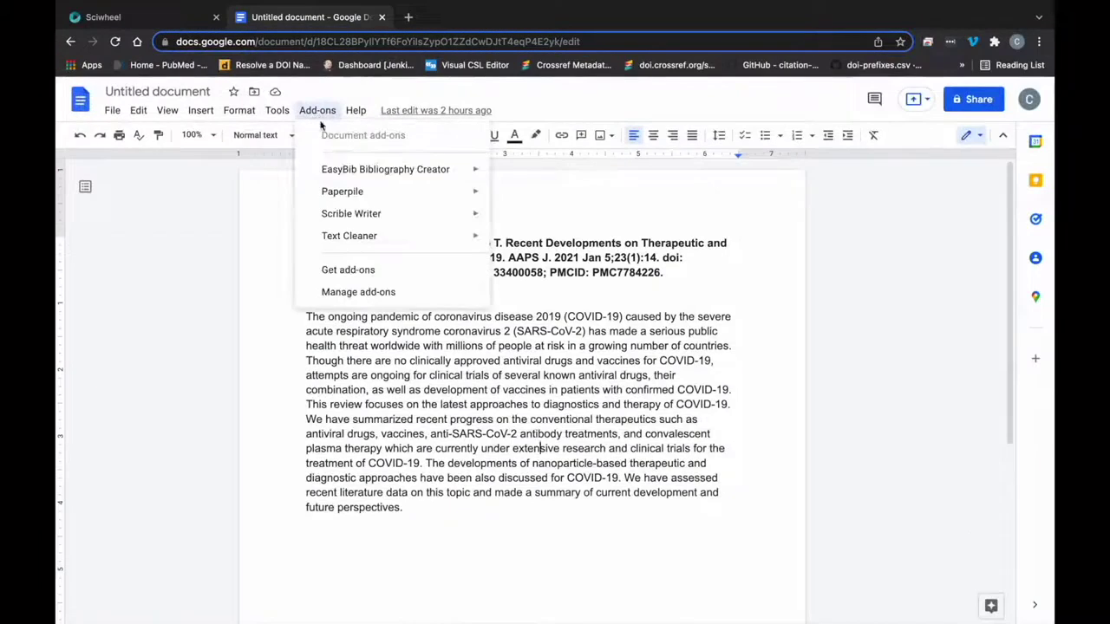
- Search the Workspace Marketplace for 'sciwheel' and install the Sciwheel add-on
left_click(345, 273)
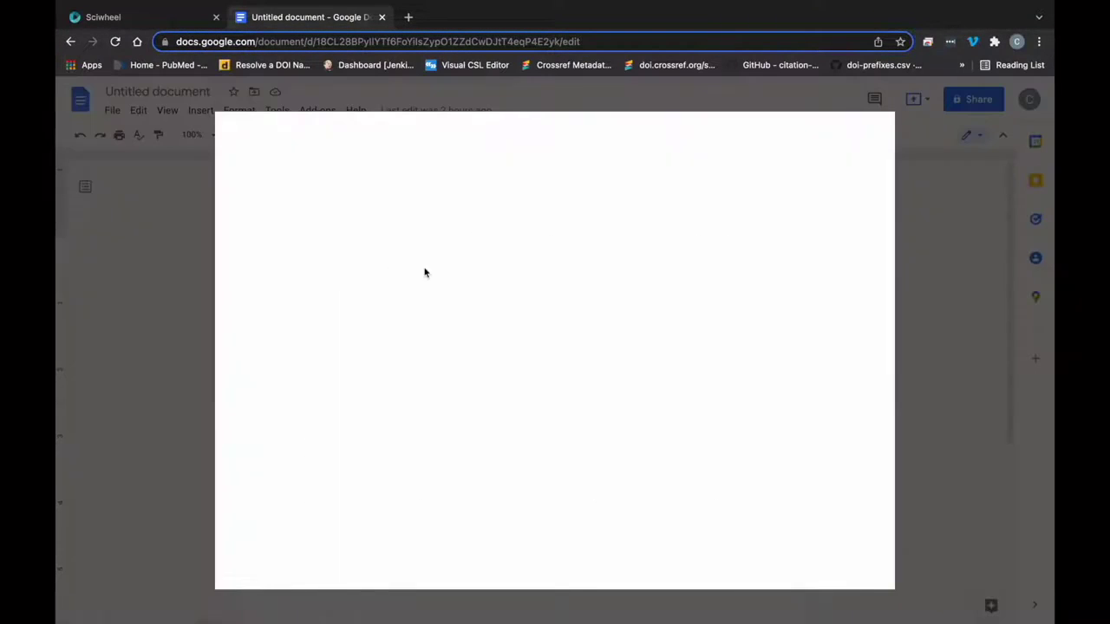
left_click(621, 126)
type("sciwheel")
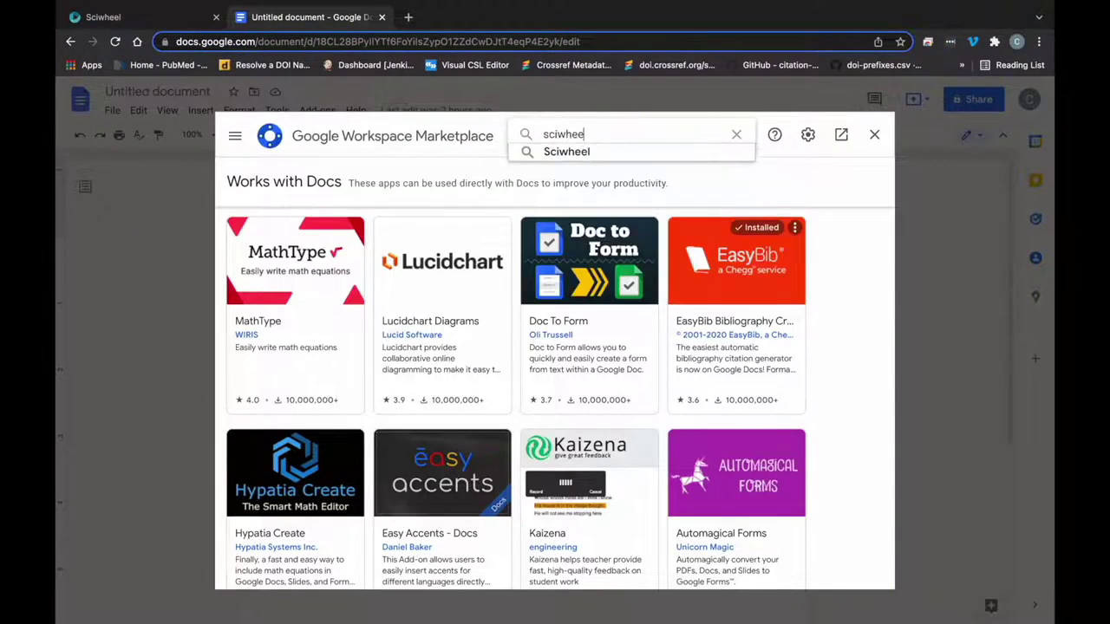
key("Return")
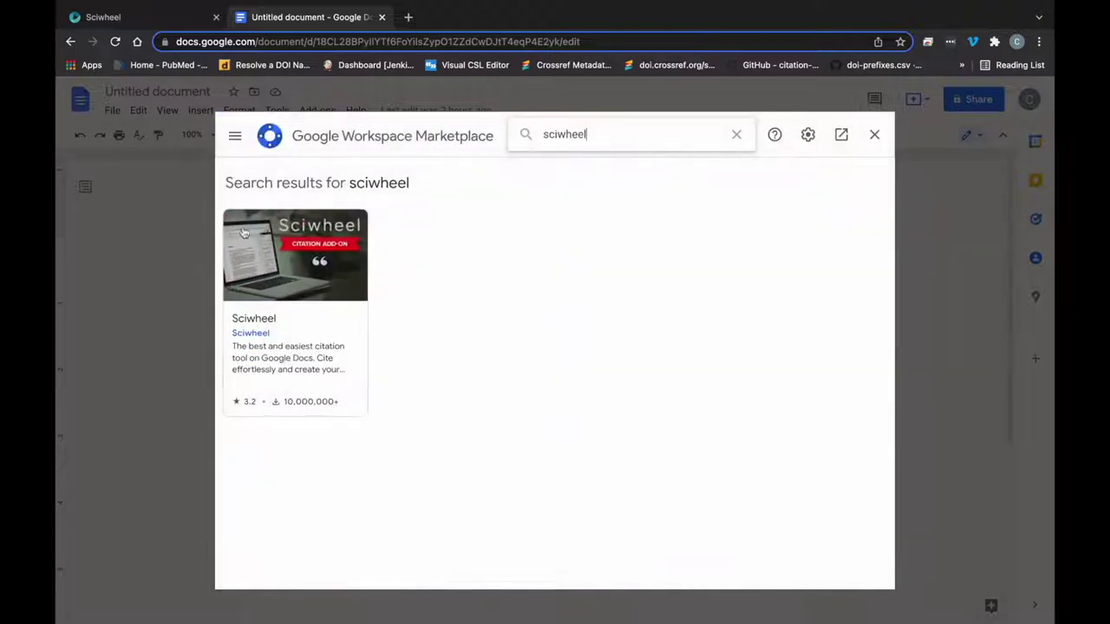
left_click(320, 281)
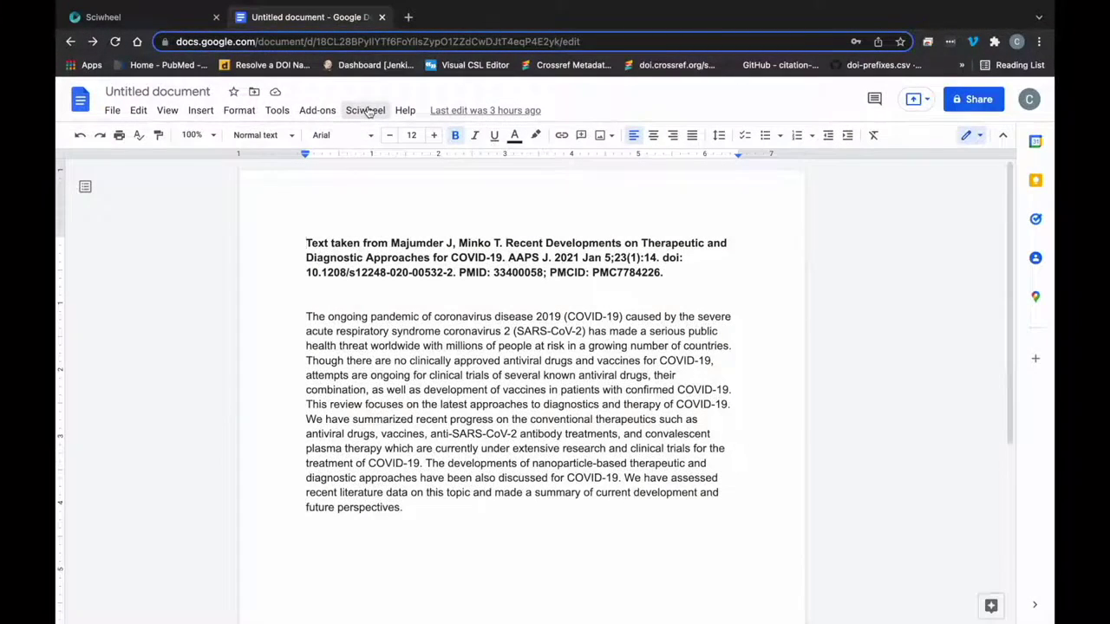
- Launch Sciwheel's Insert citations command from the Add-ons menu
left_click(366, 111)
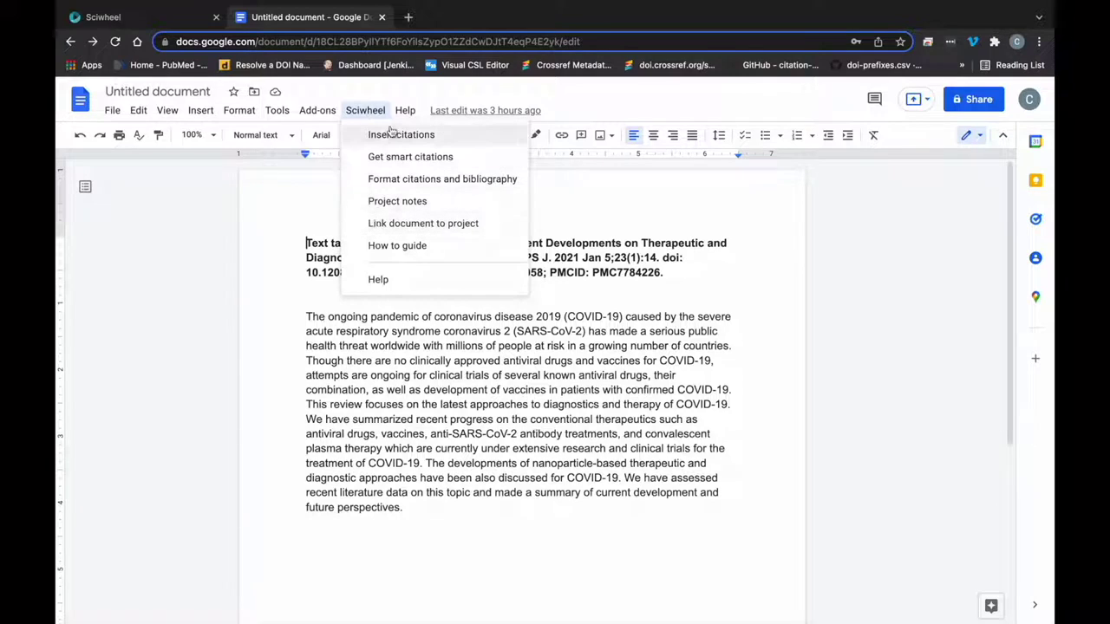
left_click(368, 111)
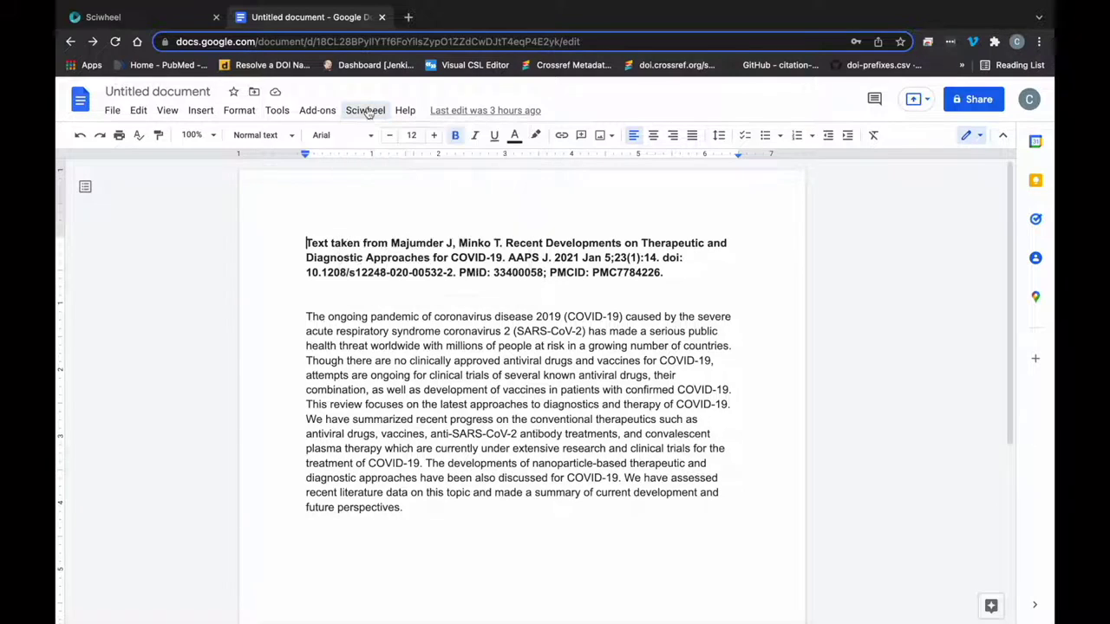
left_click(314, 111)
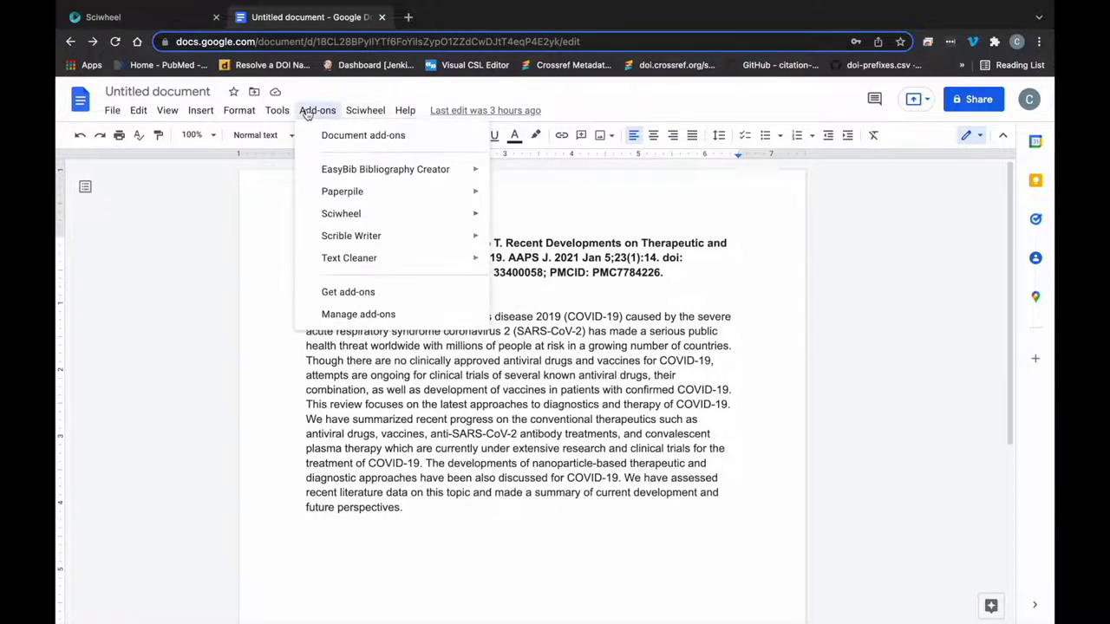
mouse_move(366, 214)
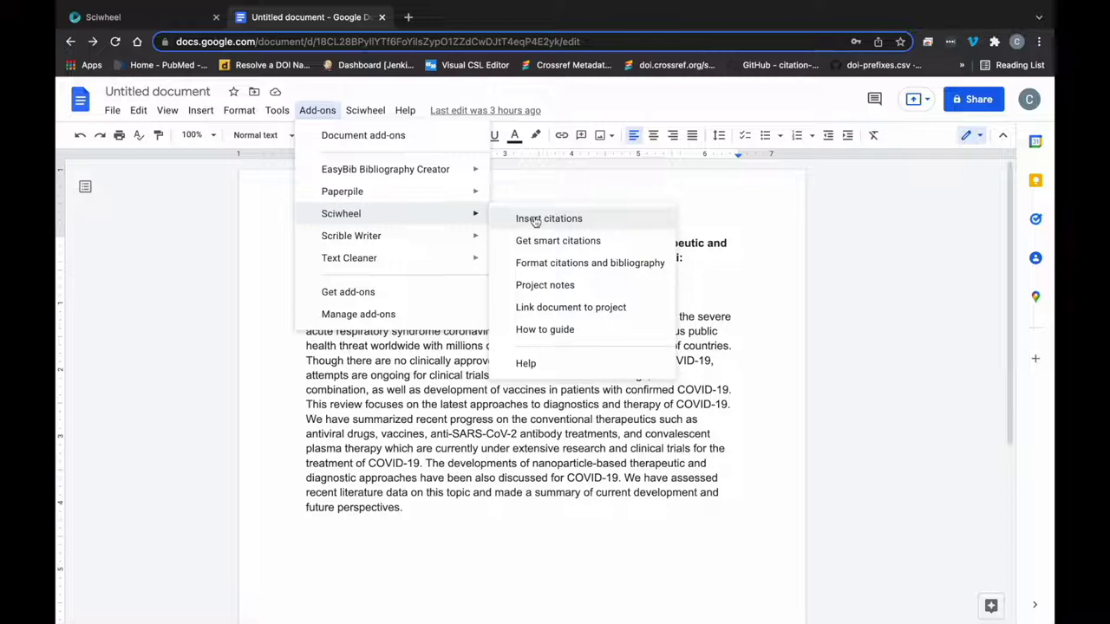
left_click(535, 222)
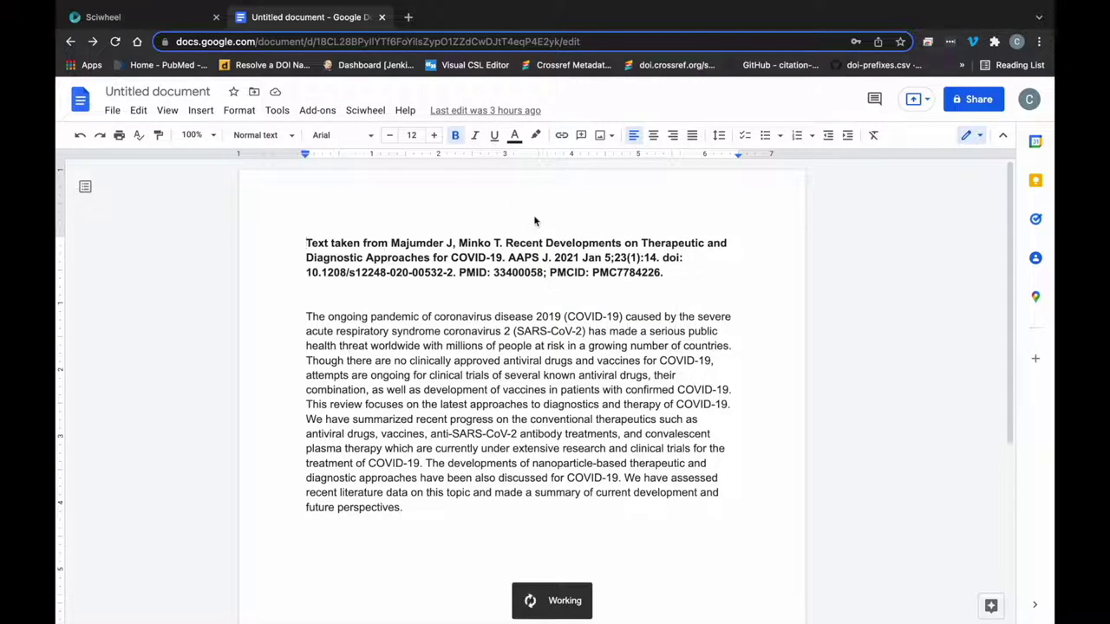
- Enter the Sciwheel account e-mail and password in the sidebar sign-in form
left_click(902, 222)
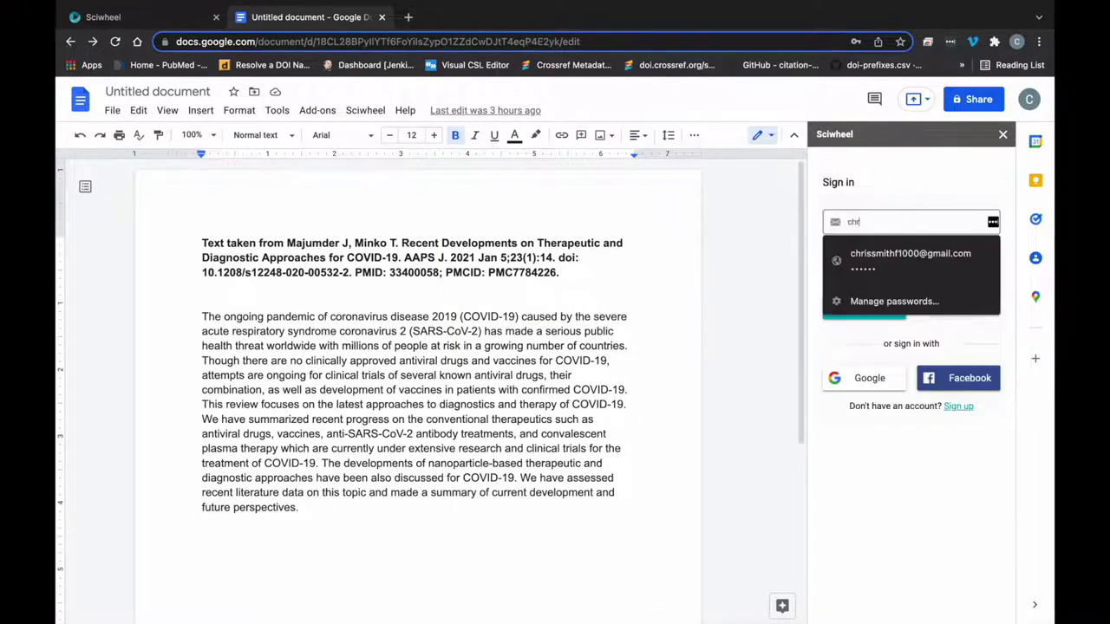
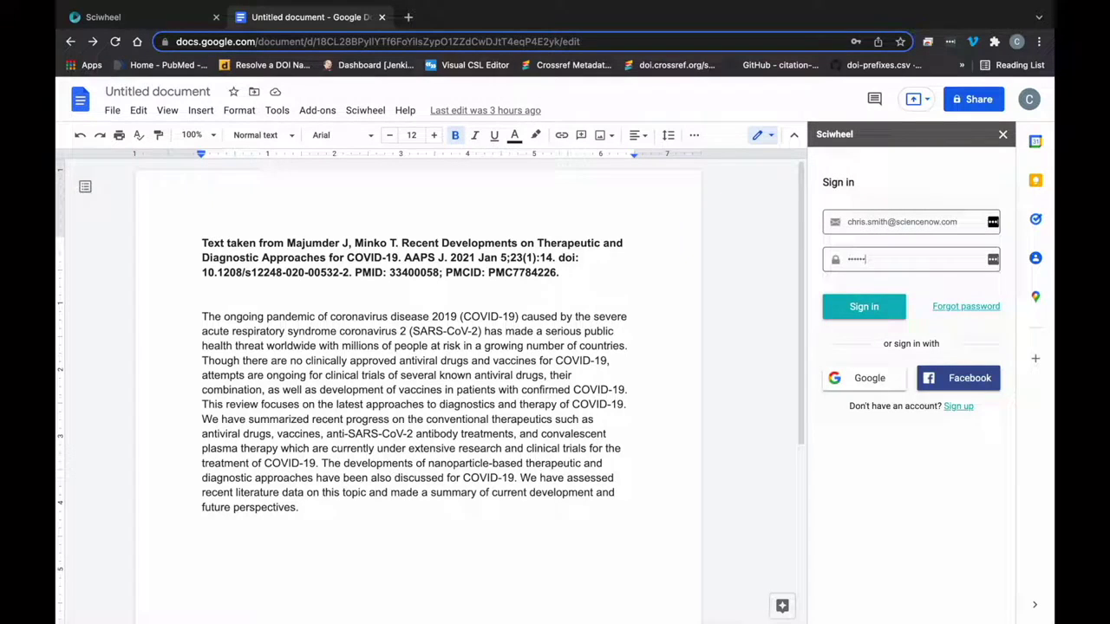
type("••••")
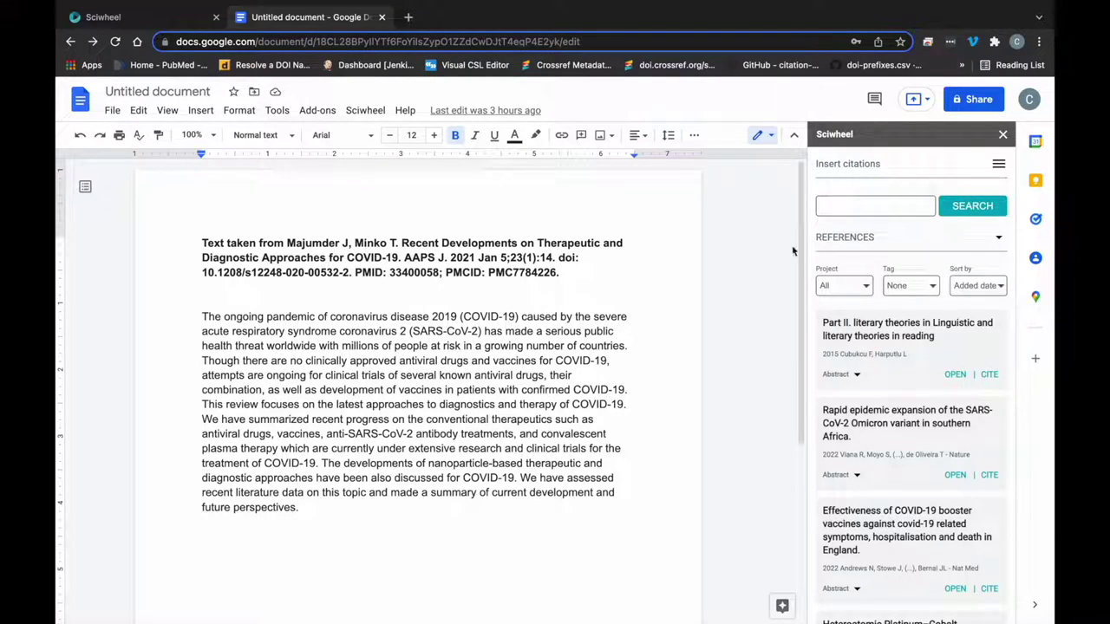
- Keep the reference filters at Project All, Tag None, sorted by Added date
left_click(864, 293)
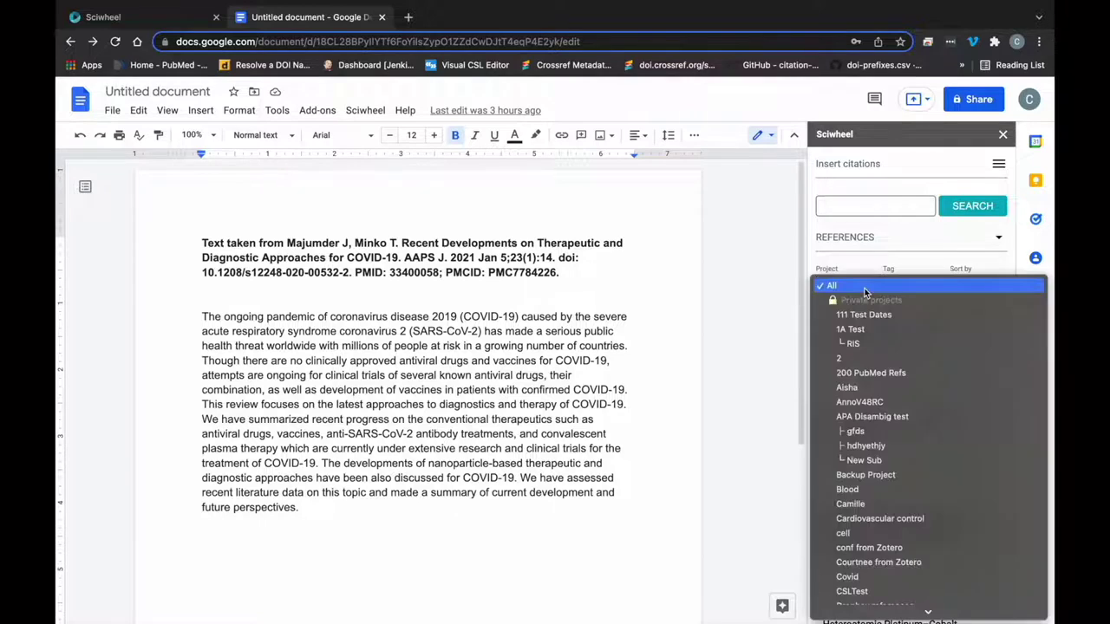
left_click(864, 286)
left_click(902, 286)
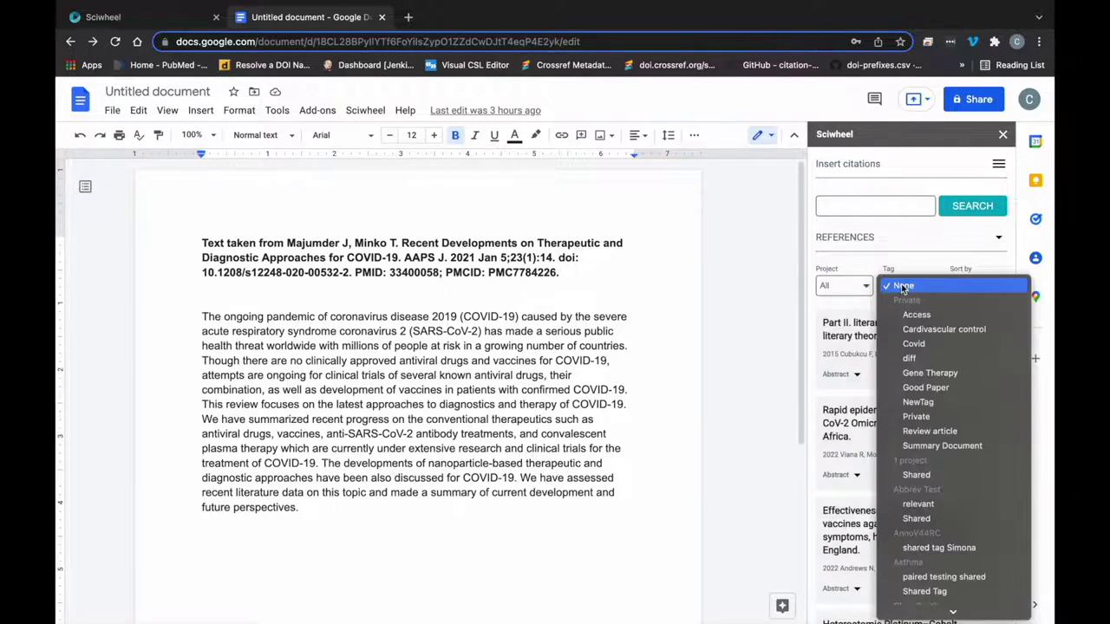
left_click(902, 287)
left_click(976, 287)
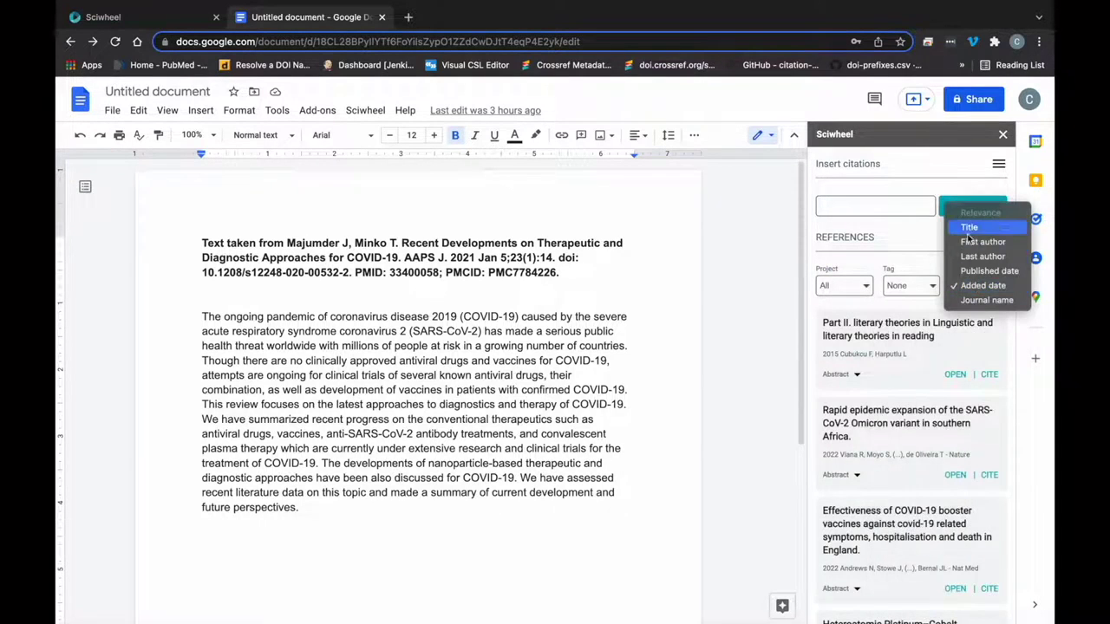
left_click(914, 250)
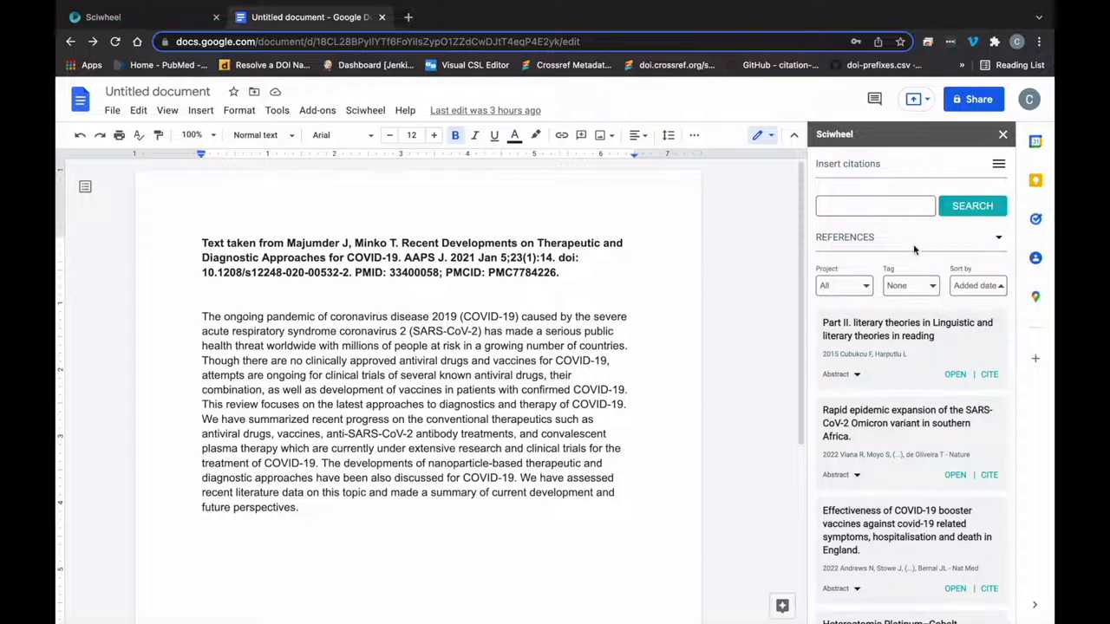
- Try the PubMed and Faculty Opinions sources, then settle on the References list
left_click(843, 239)
left_click(837, 303)
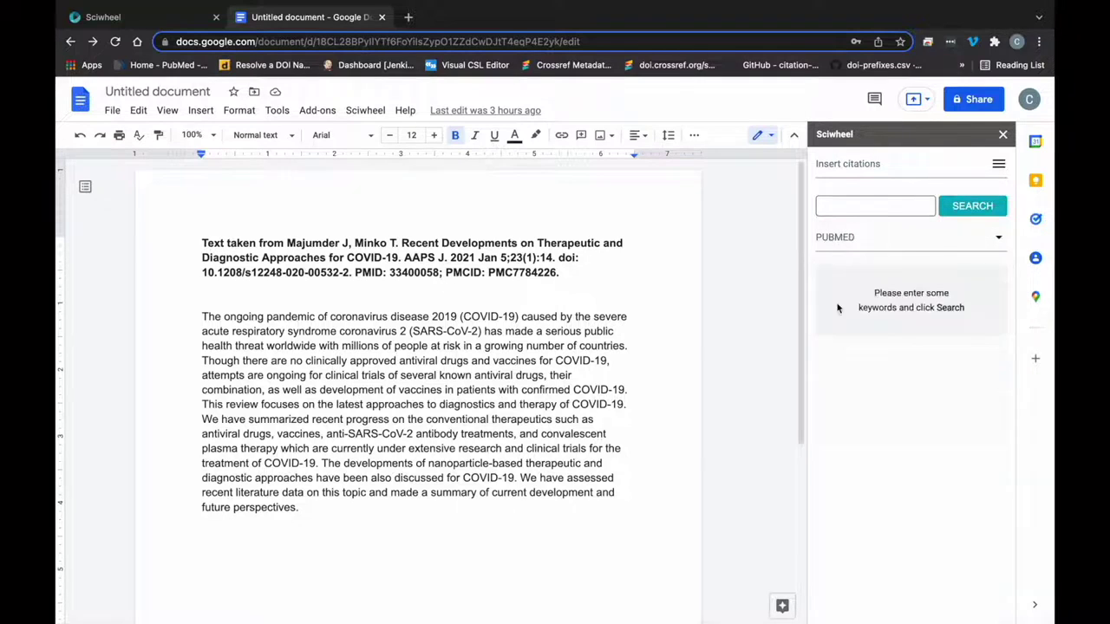
left_click(835, 242)
left_click(835, 333)
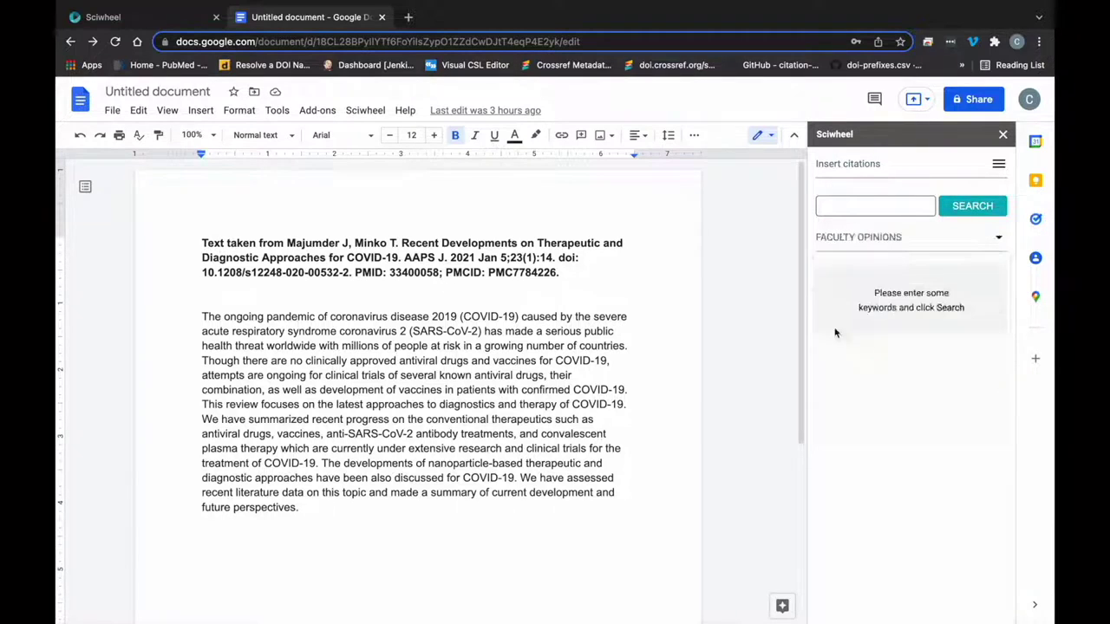
left_click(835, 241)
left_click(833, 268)
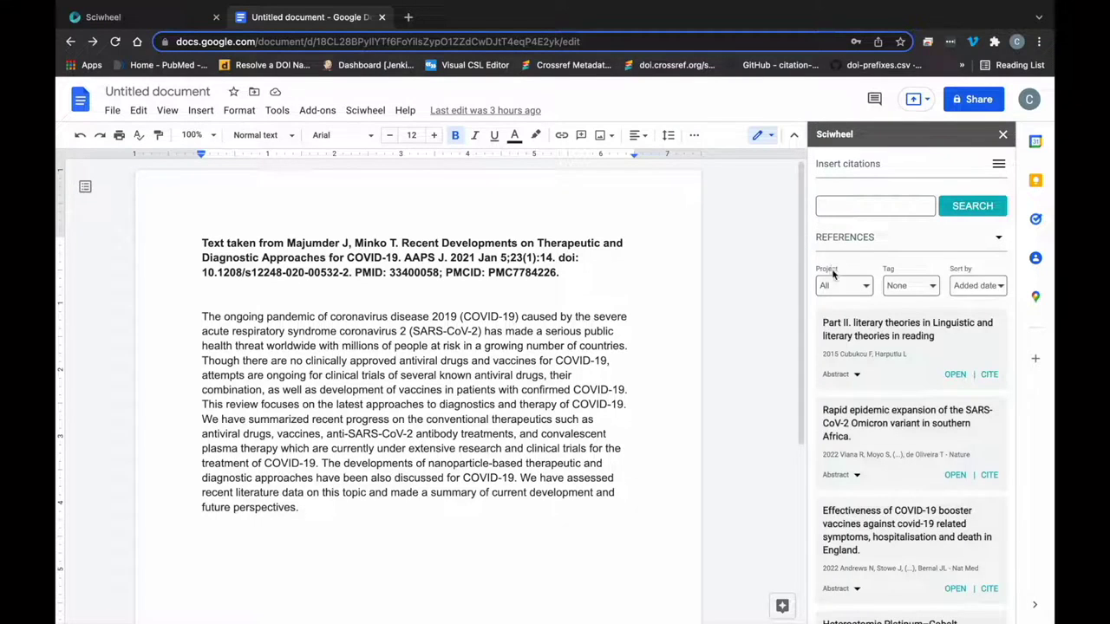
- Cite the Andrews booster and Cao platinum–cobalt papers after 'future perspectives.'
left_click(857, 476)
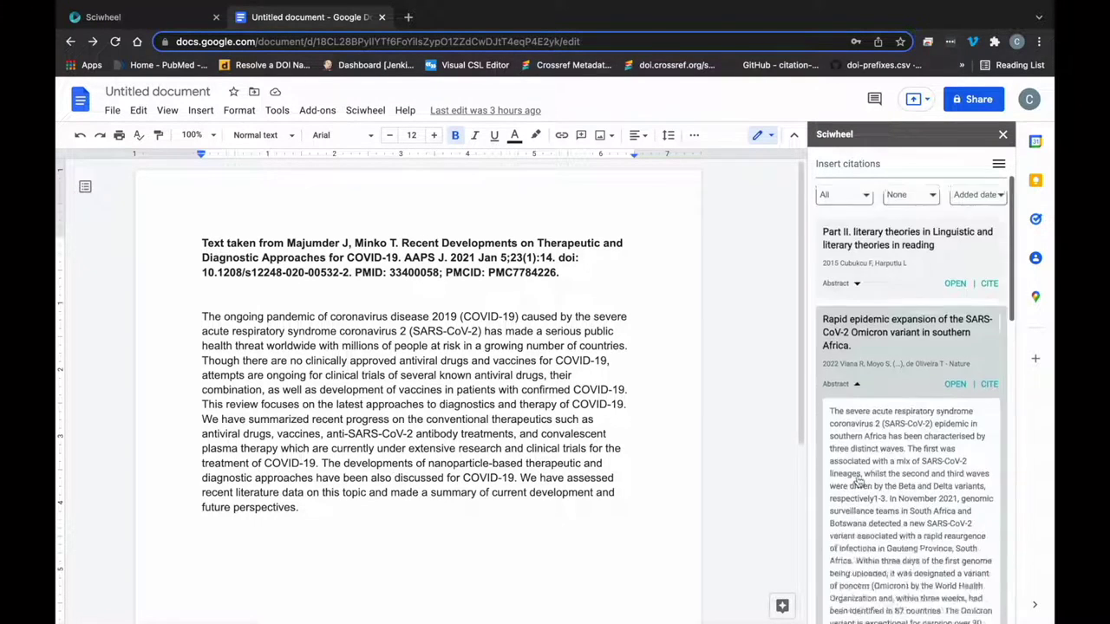
scroll(857, 481, "down", 3)
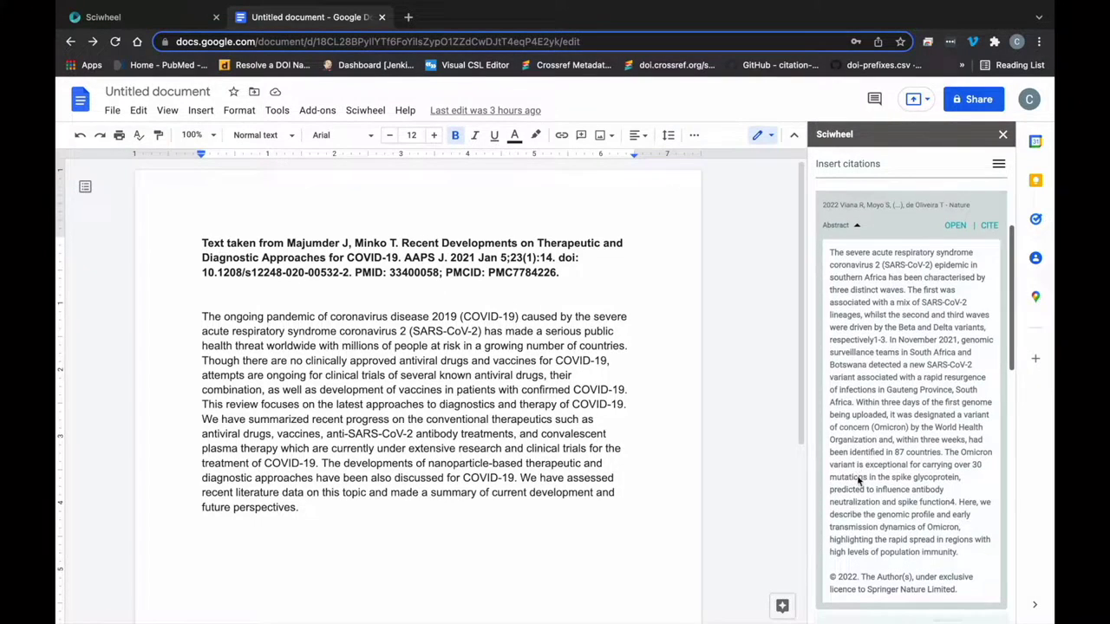
left_click(857, 227)
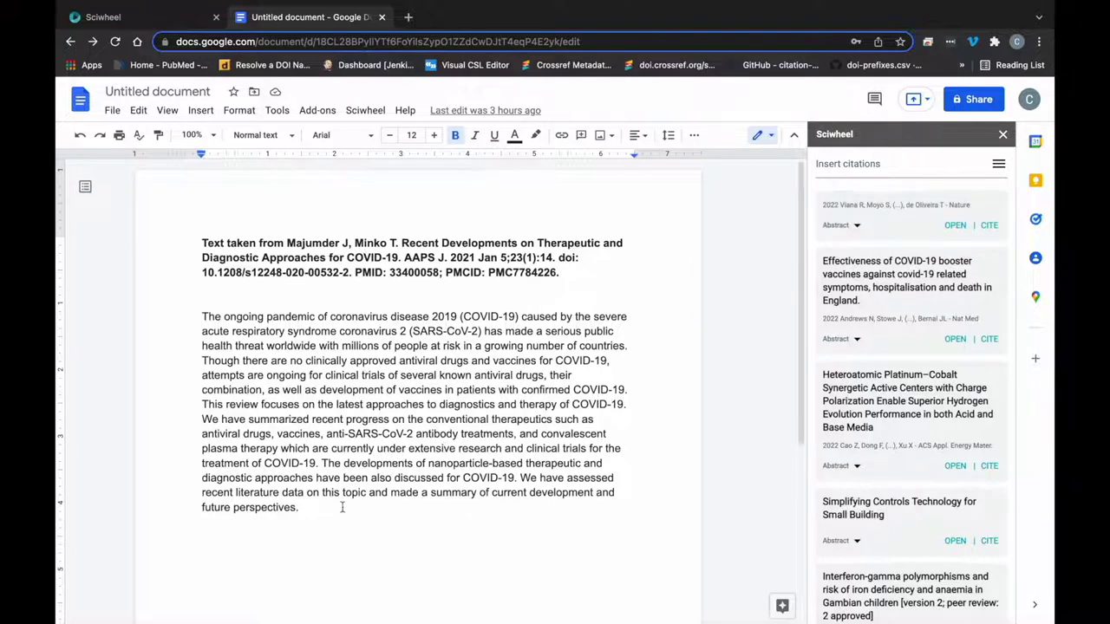
left_click(309, 509)
left_click(989, 338)
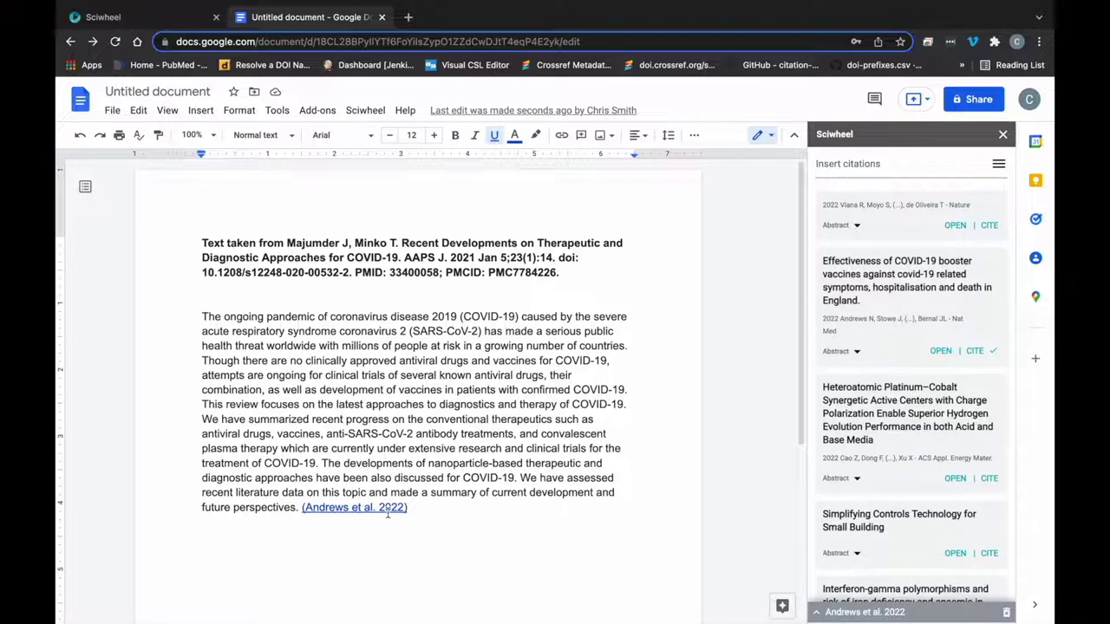
left_click(988, 479)
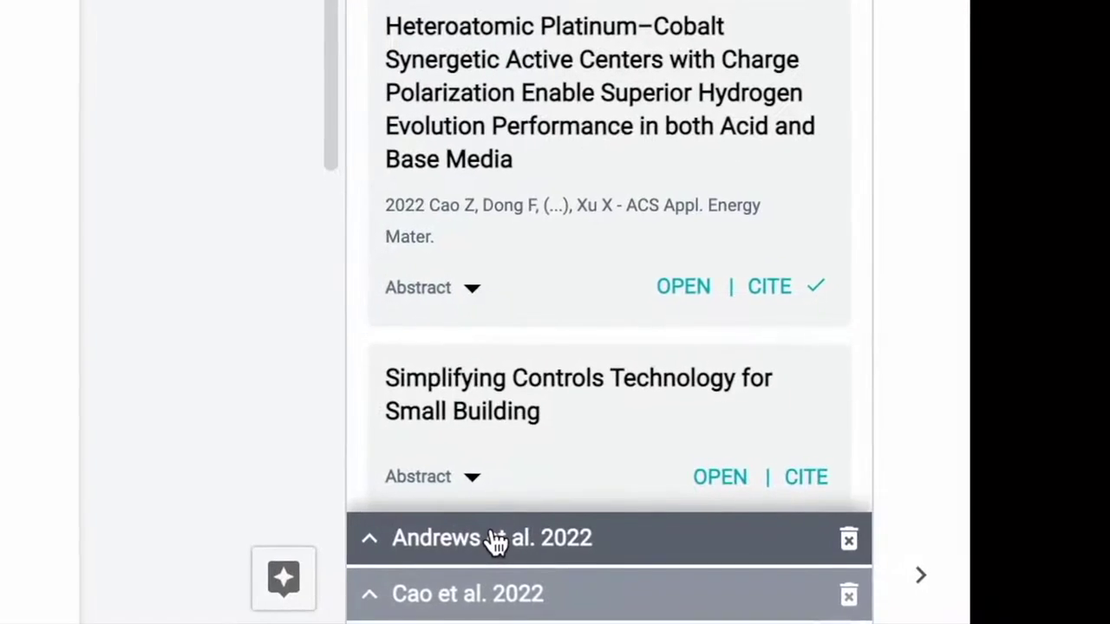
left_click(496, 540)
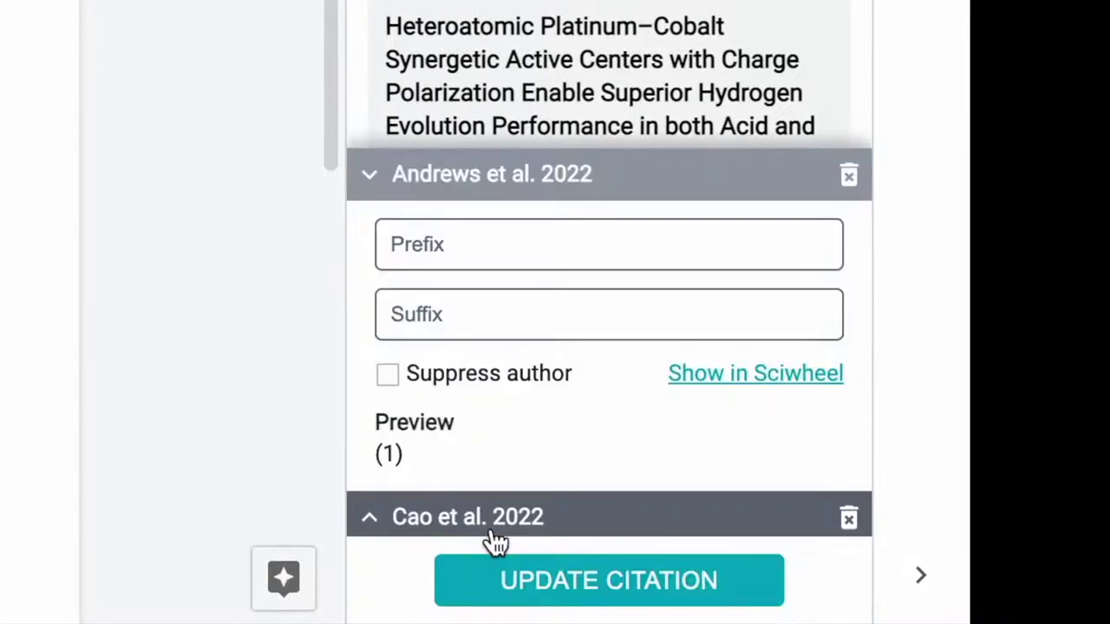
- Give the Andrews et al. 2022 citation the suffix ', p.22'
left_click(431, 295)
type(", p.22")
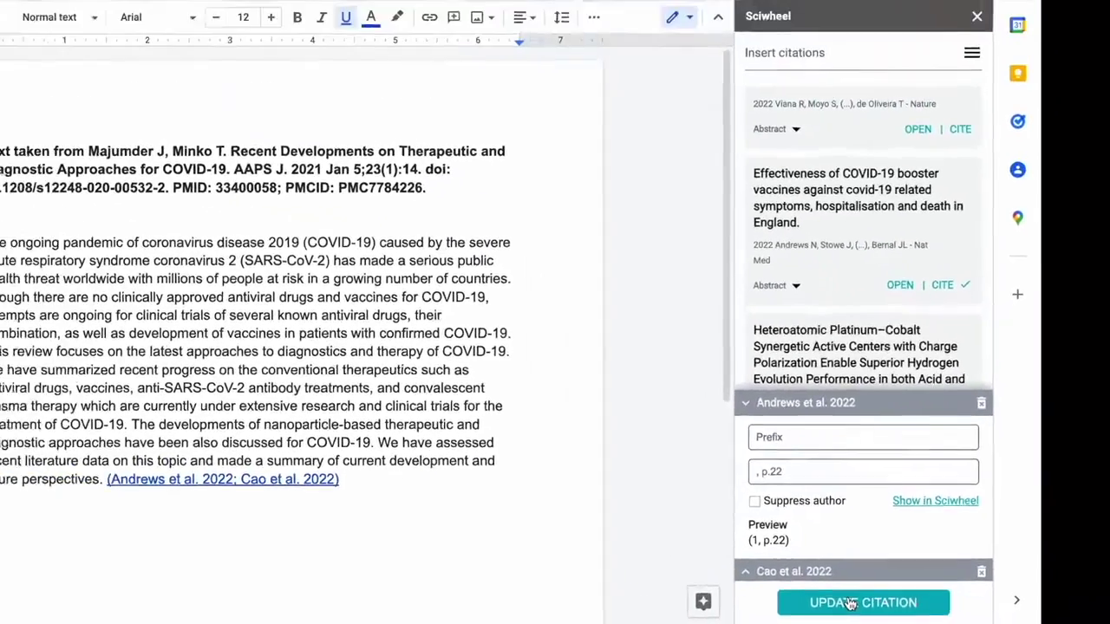
left_click(723, 593)
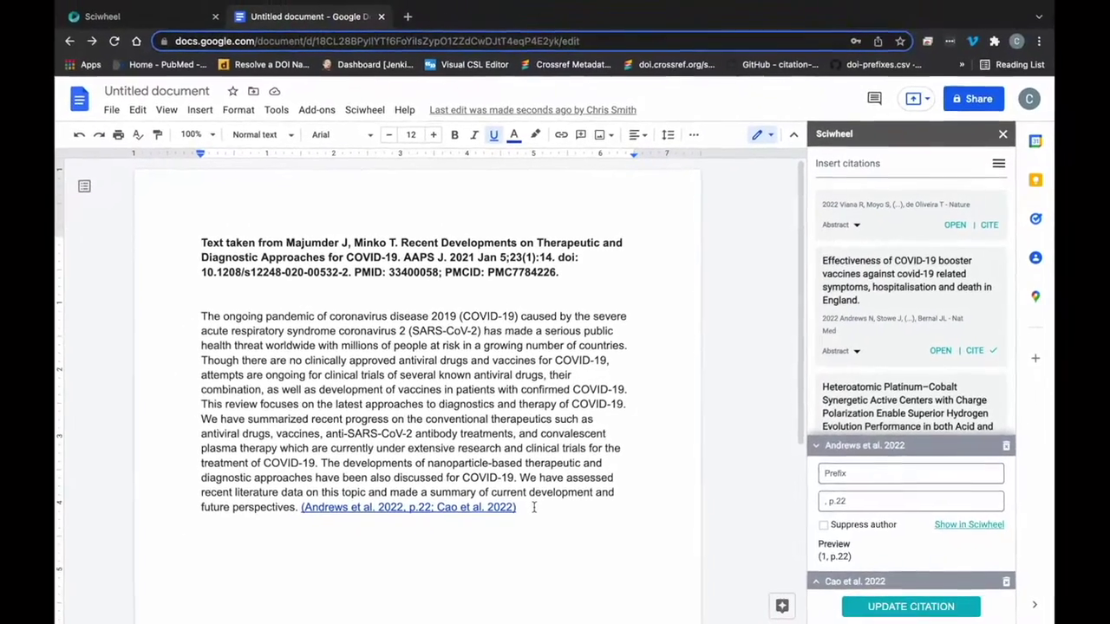
left_click(76, 372)
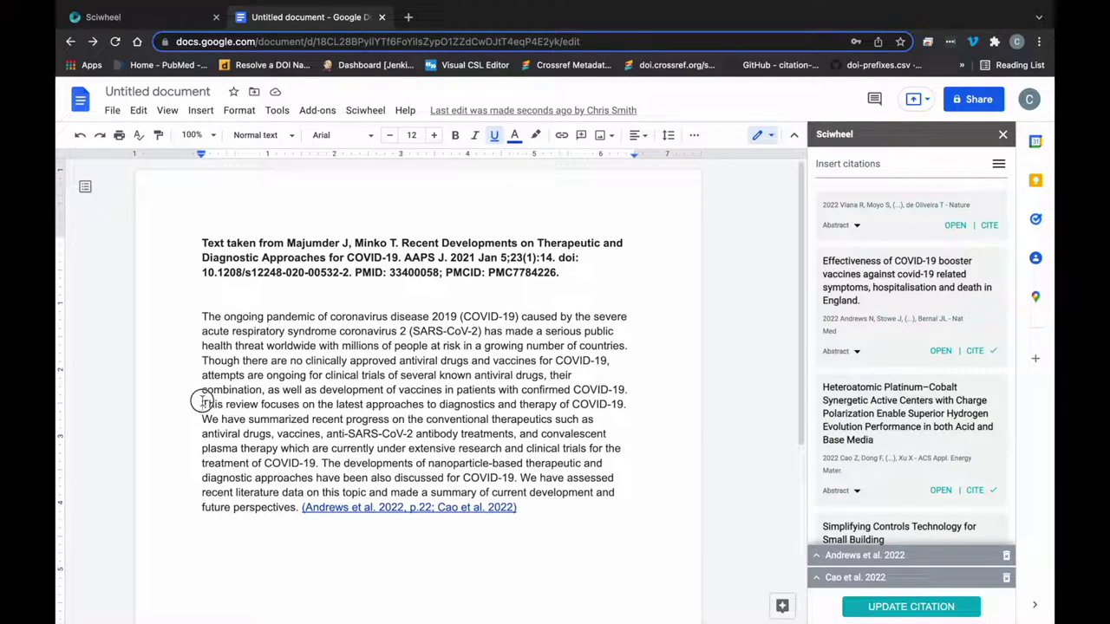
- Get smart citations for the 'This review' passage and cite Majumder and Minko 2021
left_click_drag(202, 400, 299, 509)
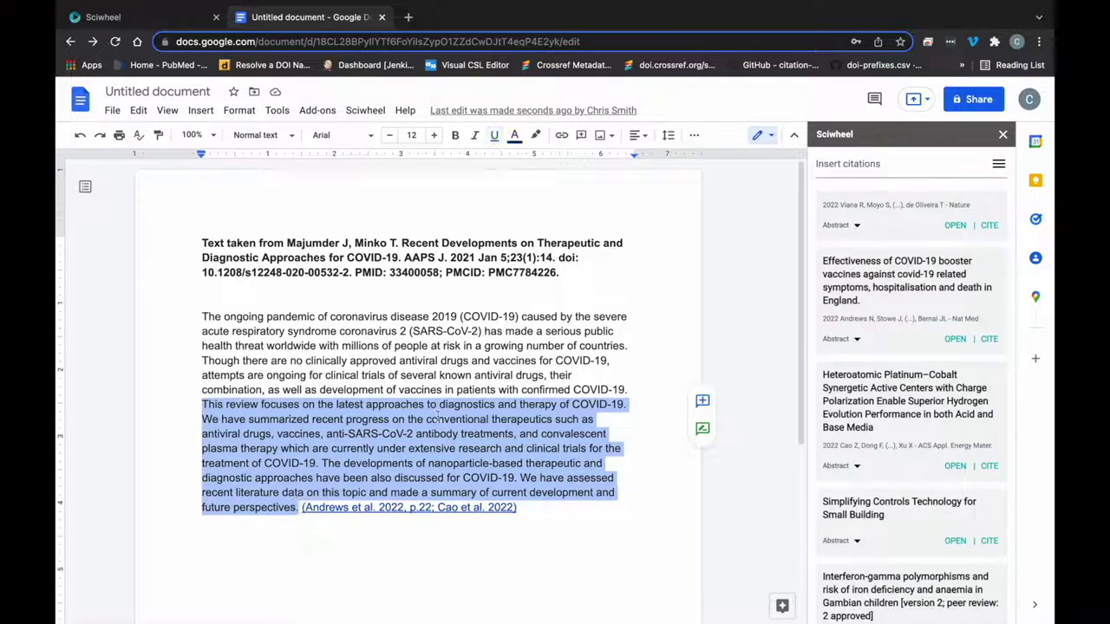
left_click(823, 164)
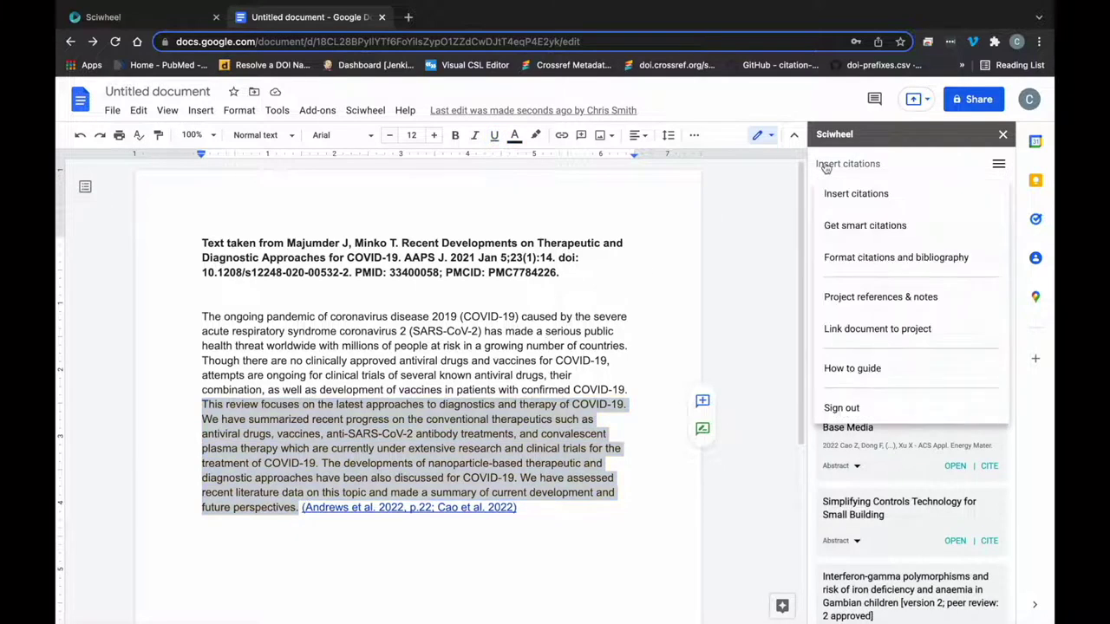
left_click(850, 236)
left_click(898, 211)
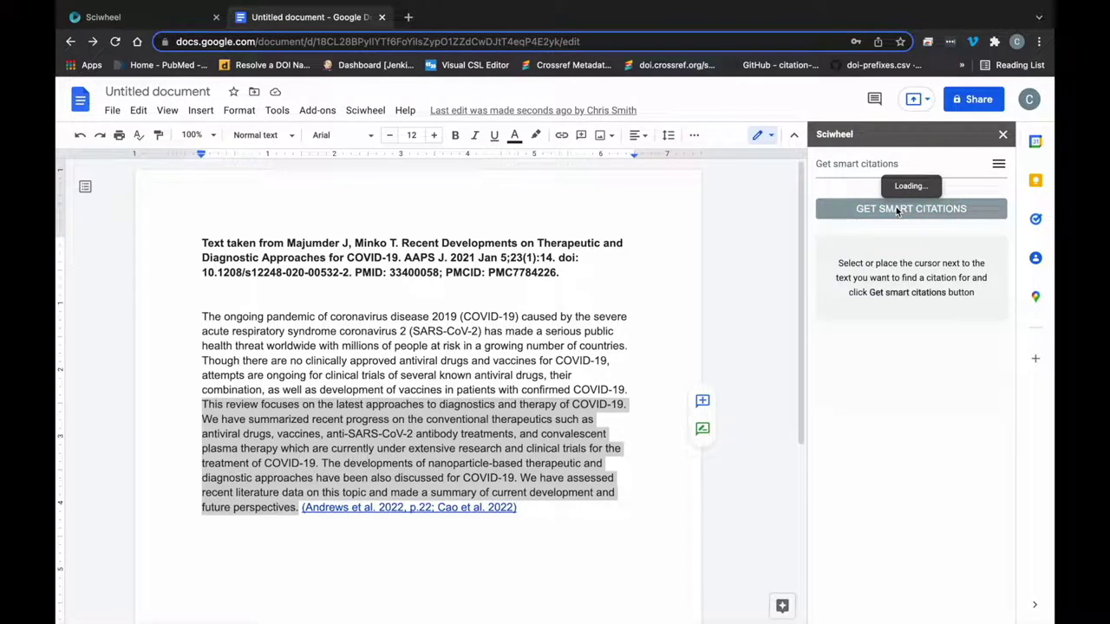
scroll(902, 260, "down", 5)
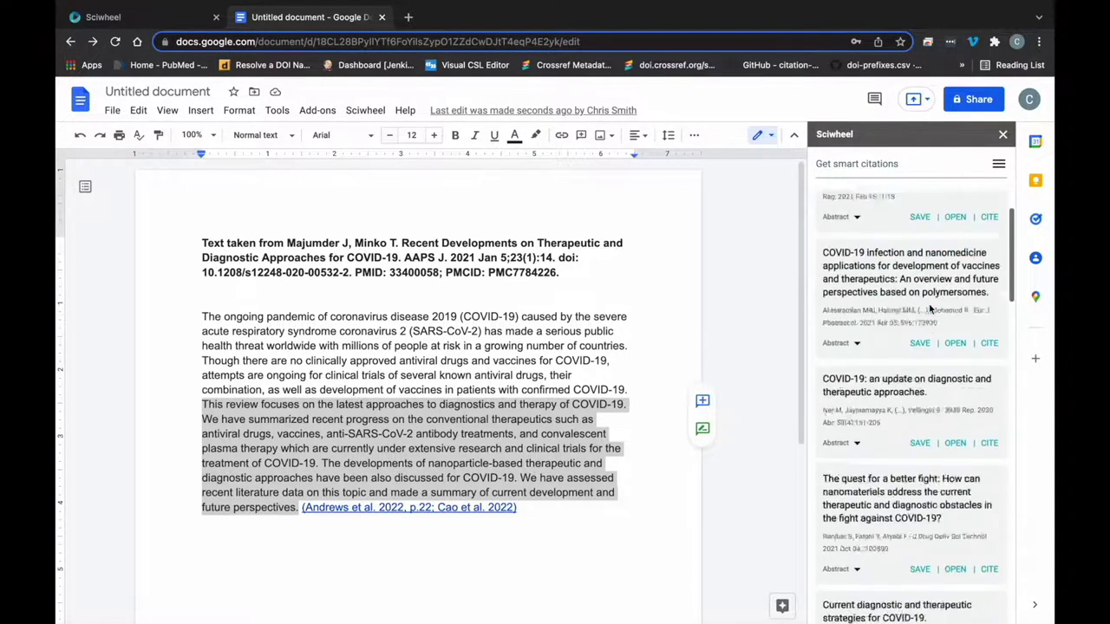
scroll(885, 286, "up", 5)
left_click(857, 314)
scroll(856, 277, "down", 1)
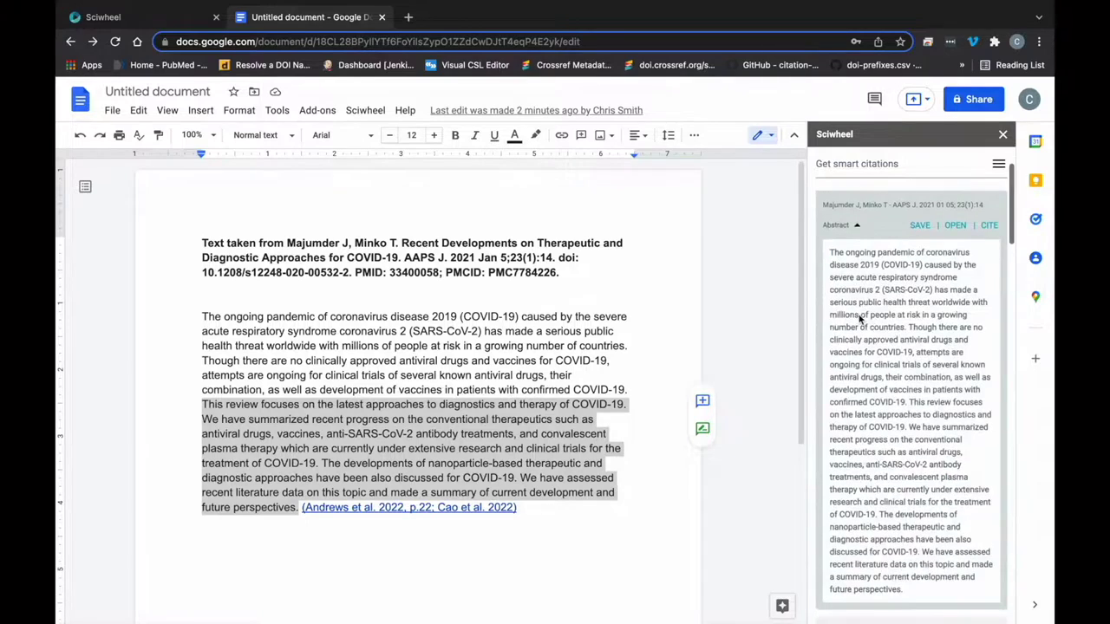
left_click(856, 227)
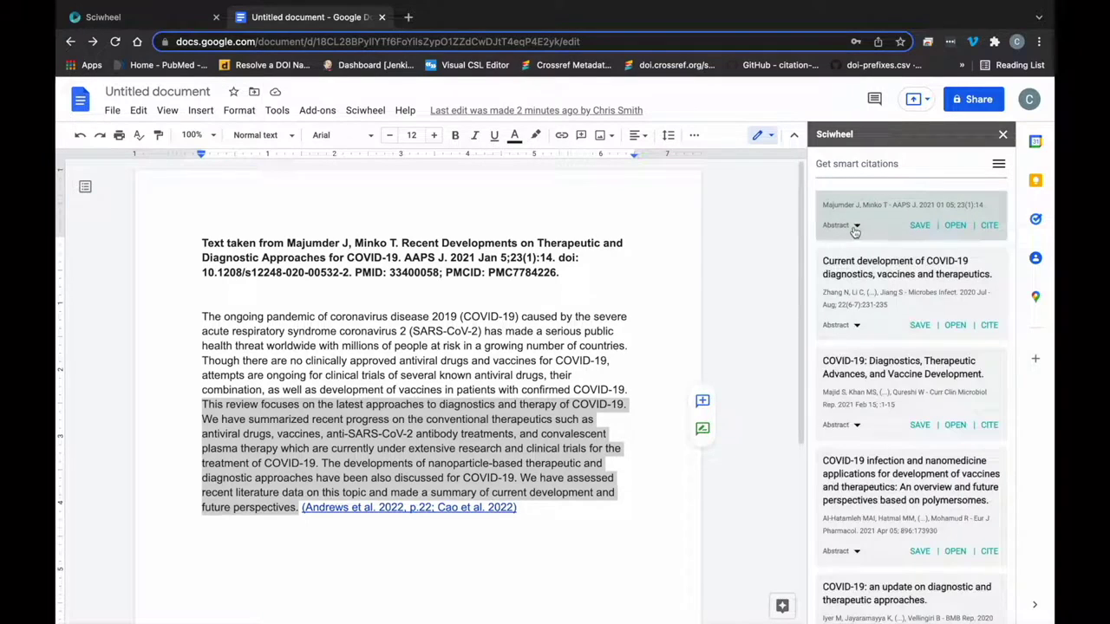
left_click(959, 227)
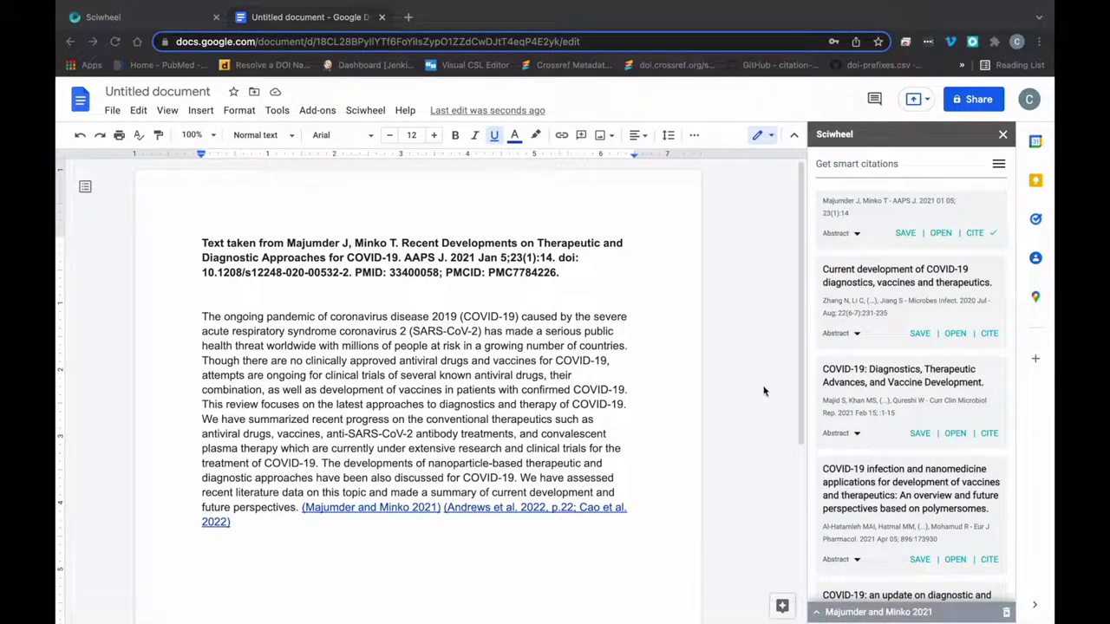
- Find and add the Nature citation style, then reformat citations and bibliography with it
left_click(834, 165)
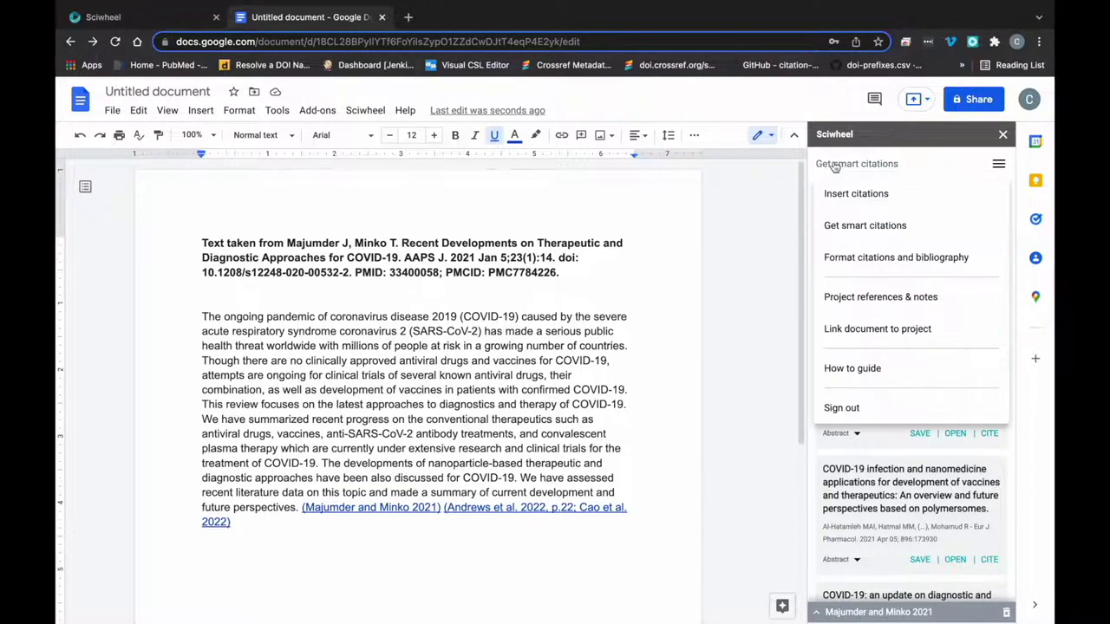
left_click(859, 259)
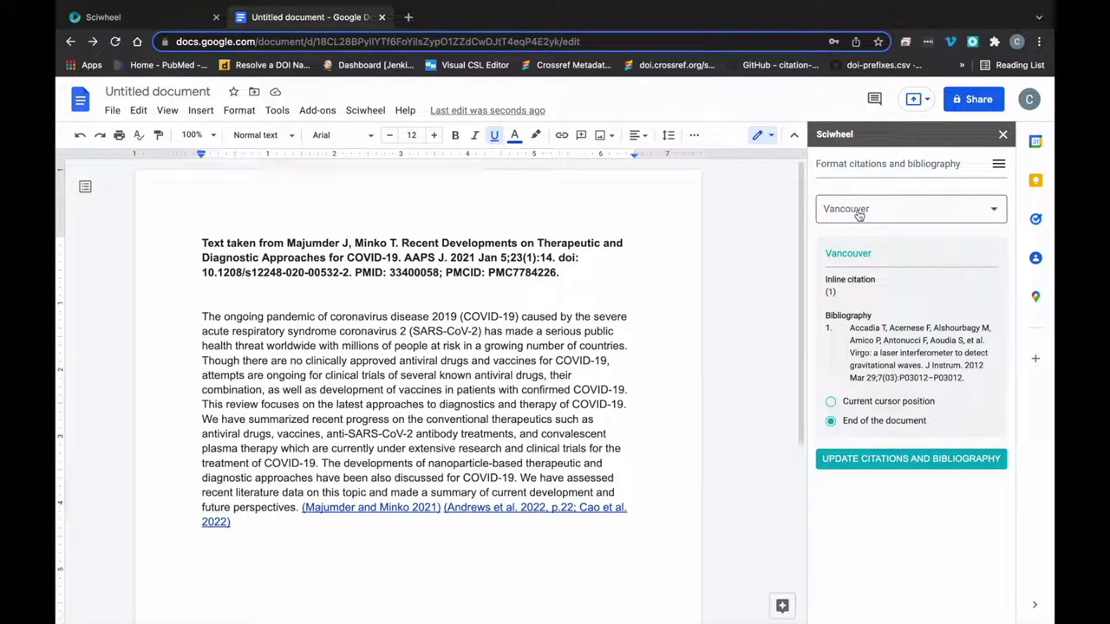
left_click(858, 215)
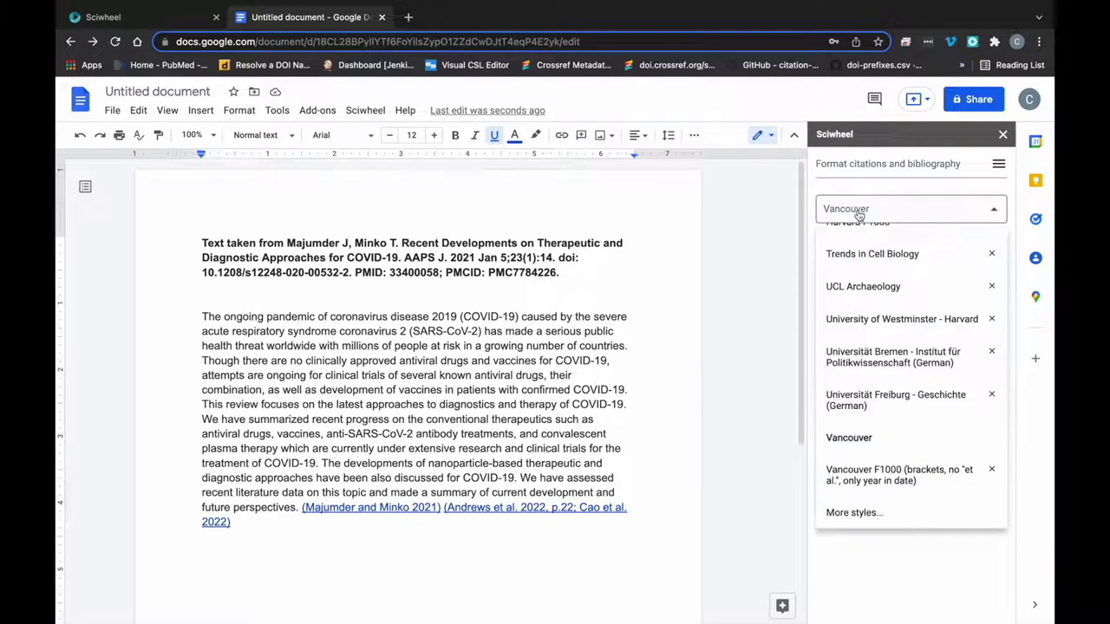
left_click(852, 510)
type("nature")
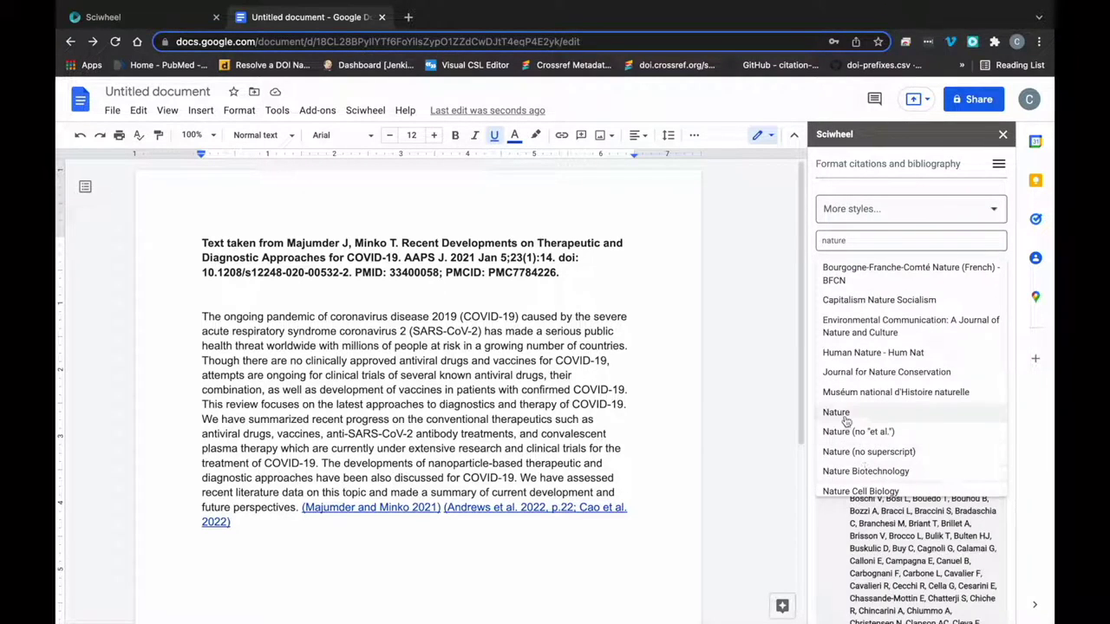
left_click(837, 413)
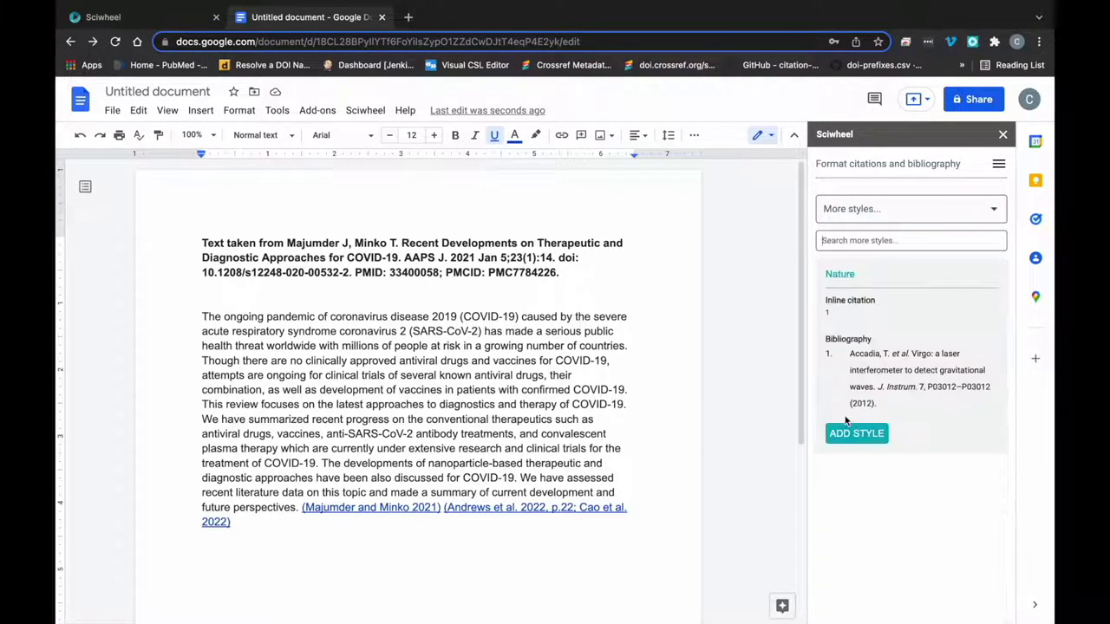
left_click(859, 437)
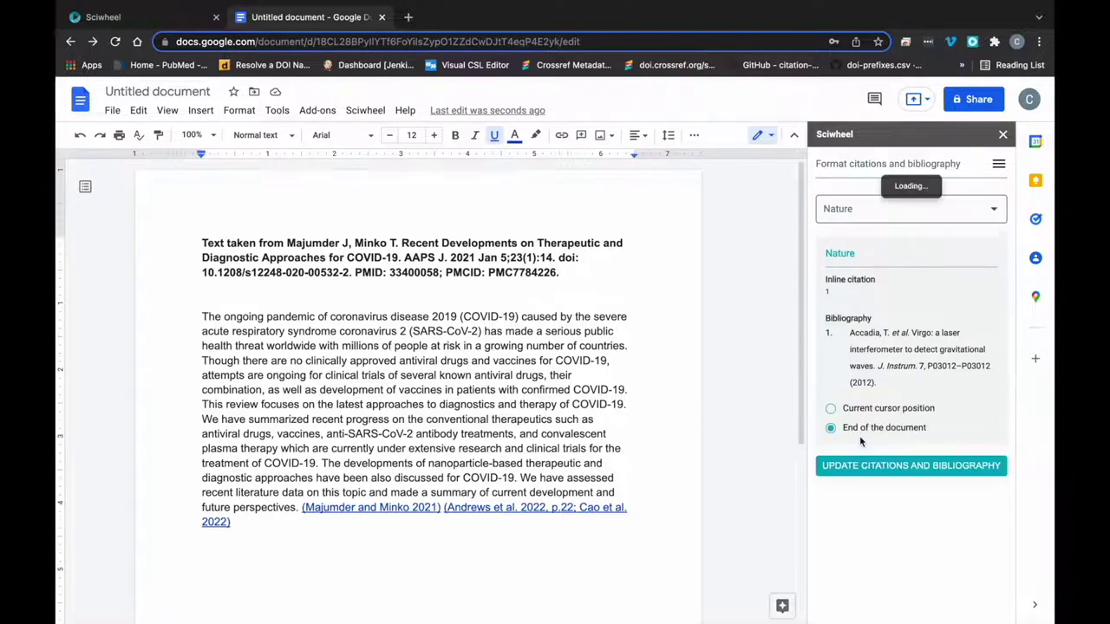
left_click(900, 466)
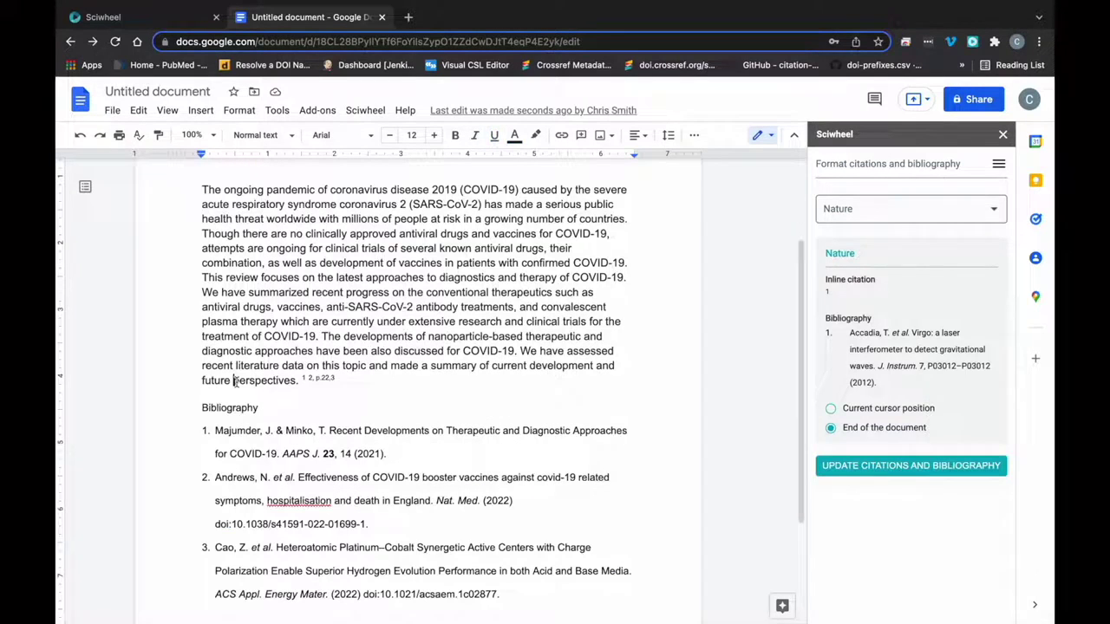
- Add an empty line after the paragraph ending 'perspectives.'
scroll(339, 436, "down", 1)
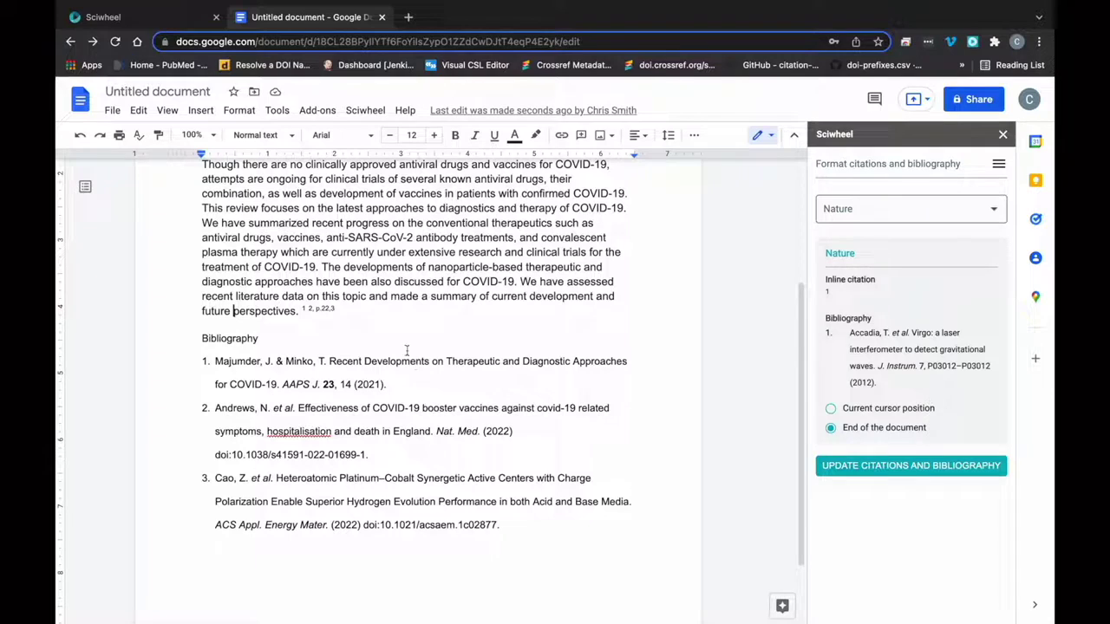
left_click(363, 315)
key("Return")
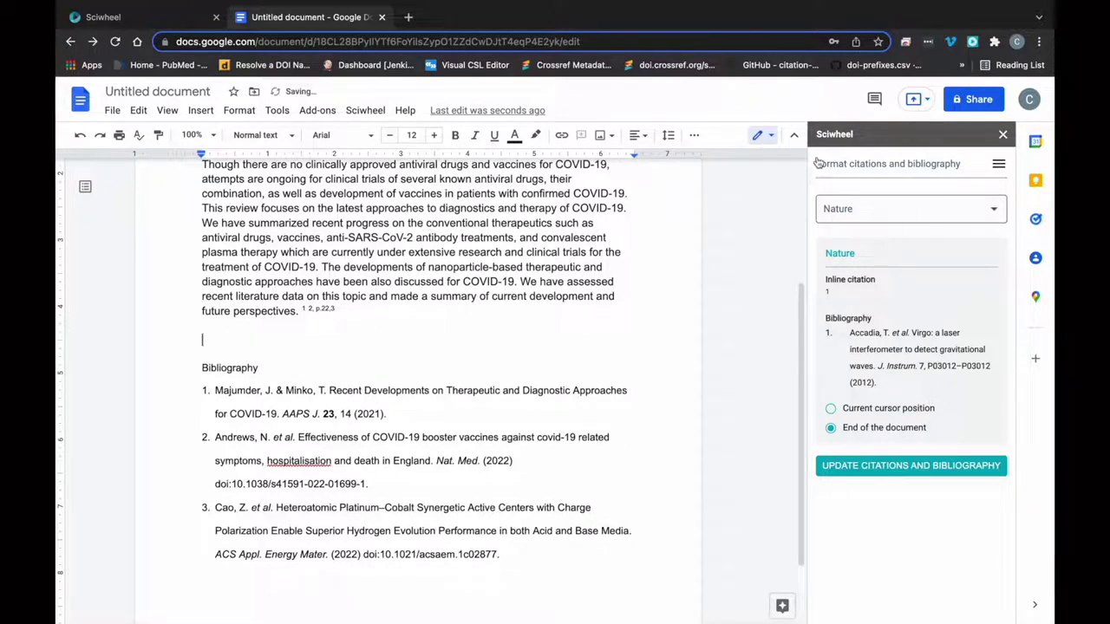
left_click(818, 163)
- Cite the Bravata et al. ICU load study as citation 4 and update the Nature-style bibliography
left_click(846, 193)
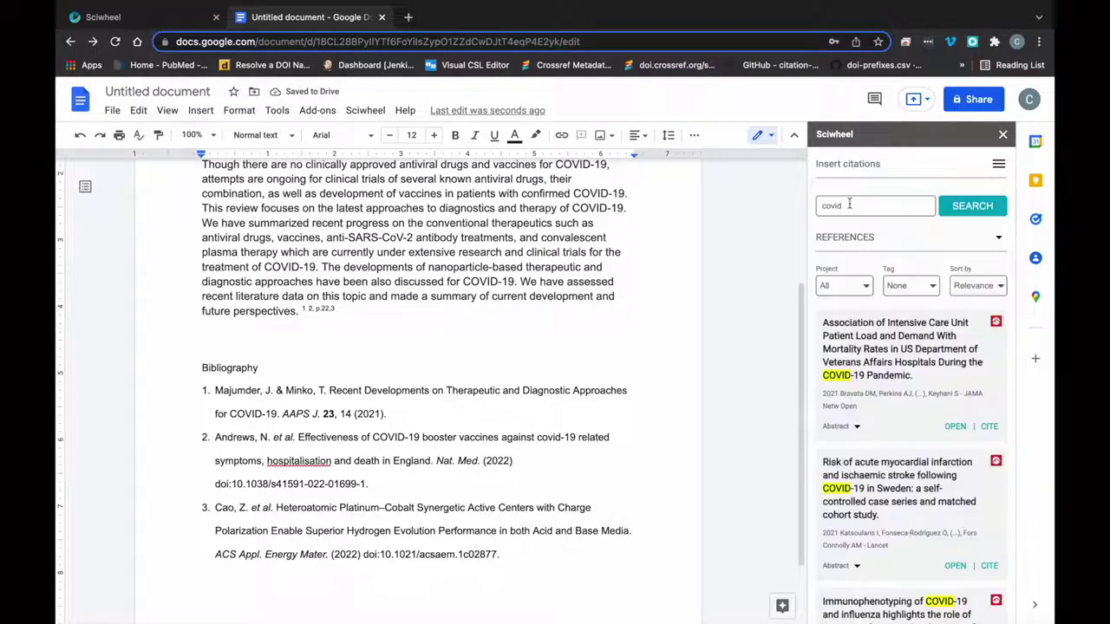
left_click(988, 423)
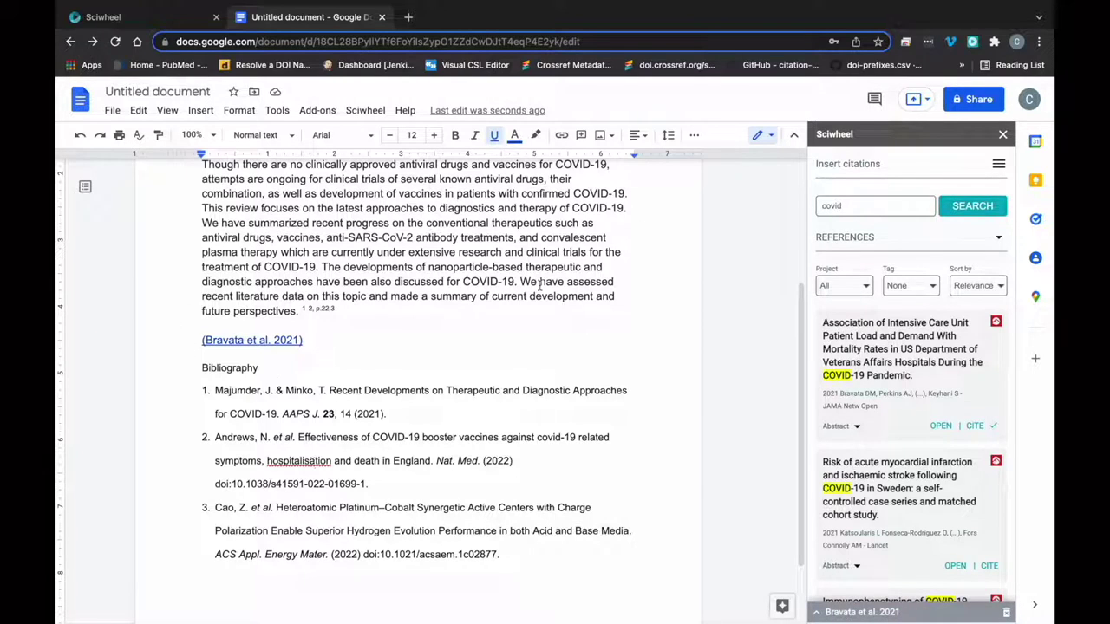
left_click(851, 258)
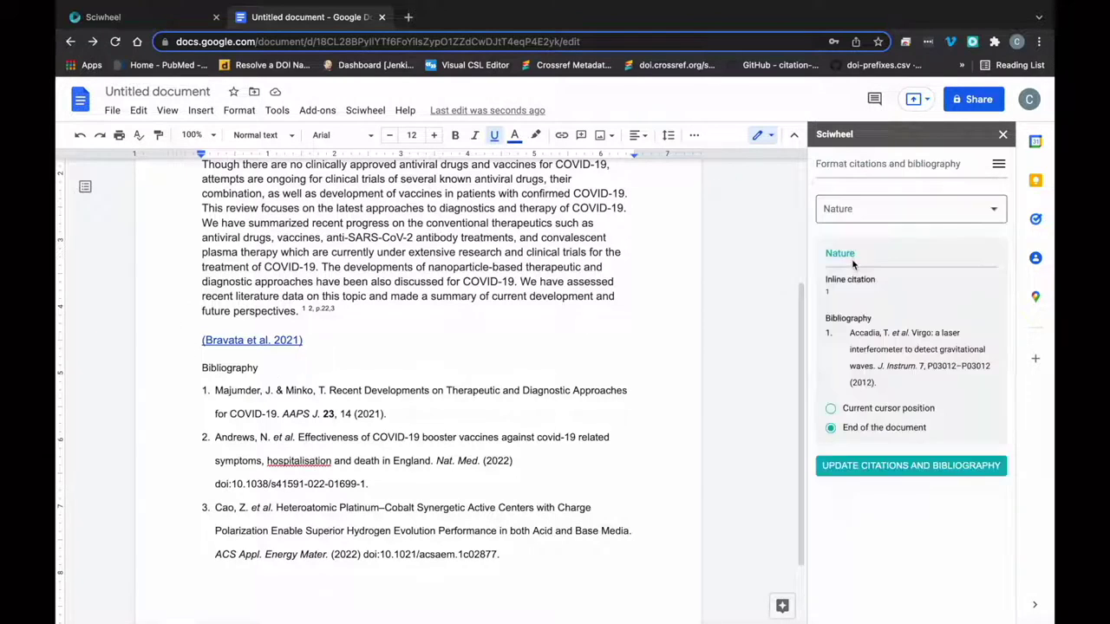
left_click(872, 465)
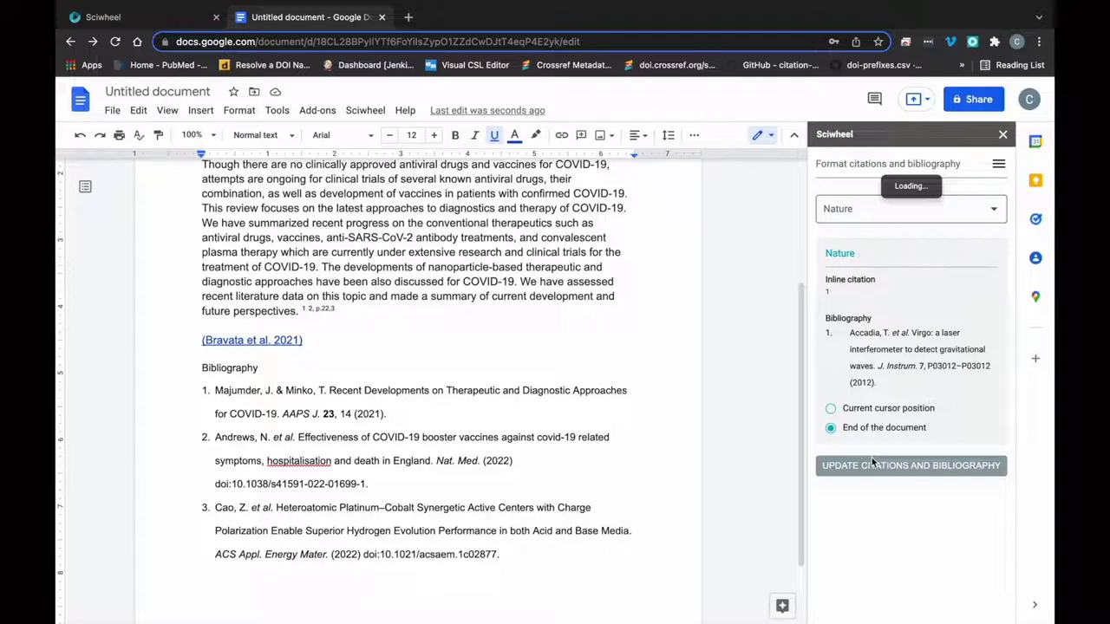
scroll(668, 353, "down", 1)
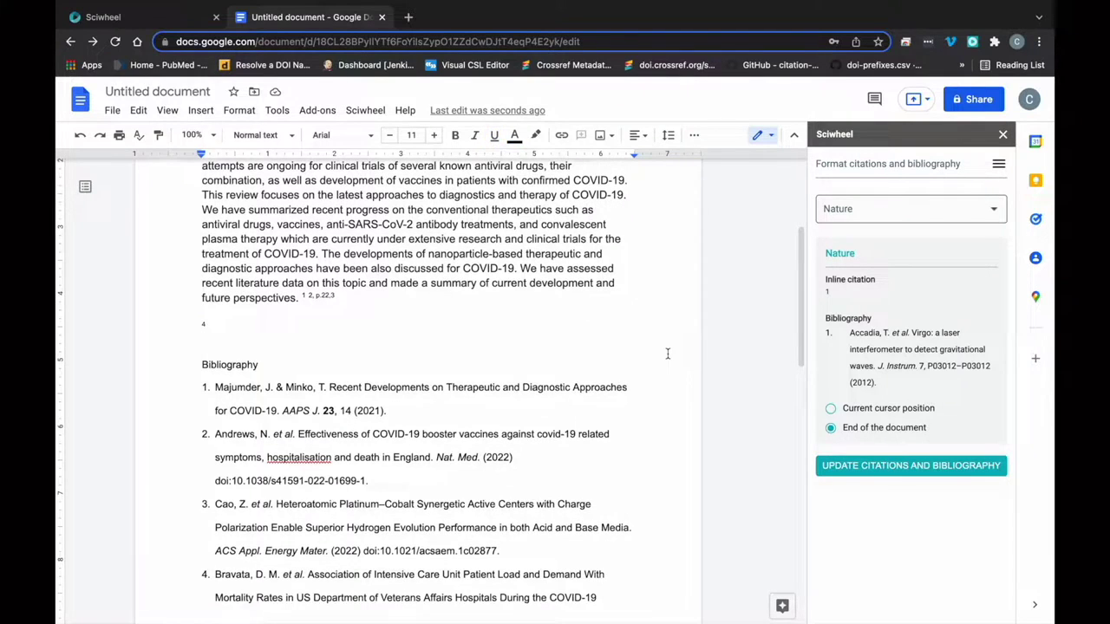
left_click(862, 165)
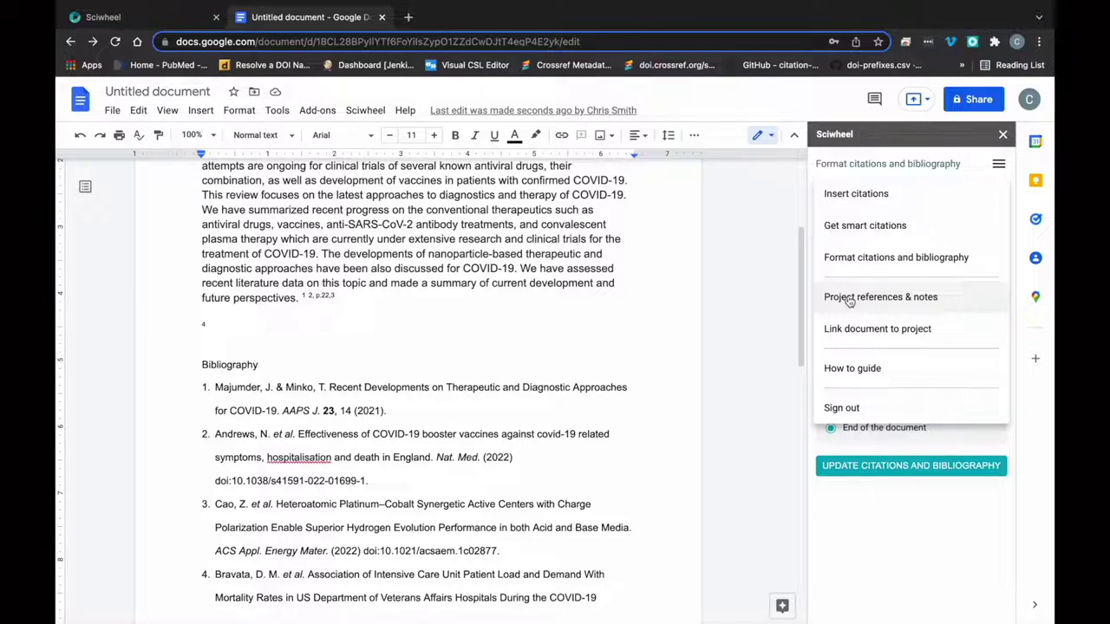
- Show the Covid project's references, starting with the Omicron expansion paper, in the Sciwheel sidebar
left_click(849, 298)
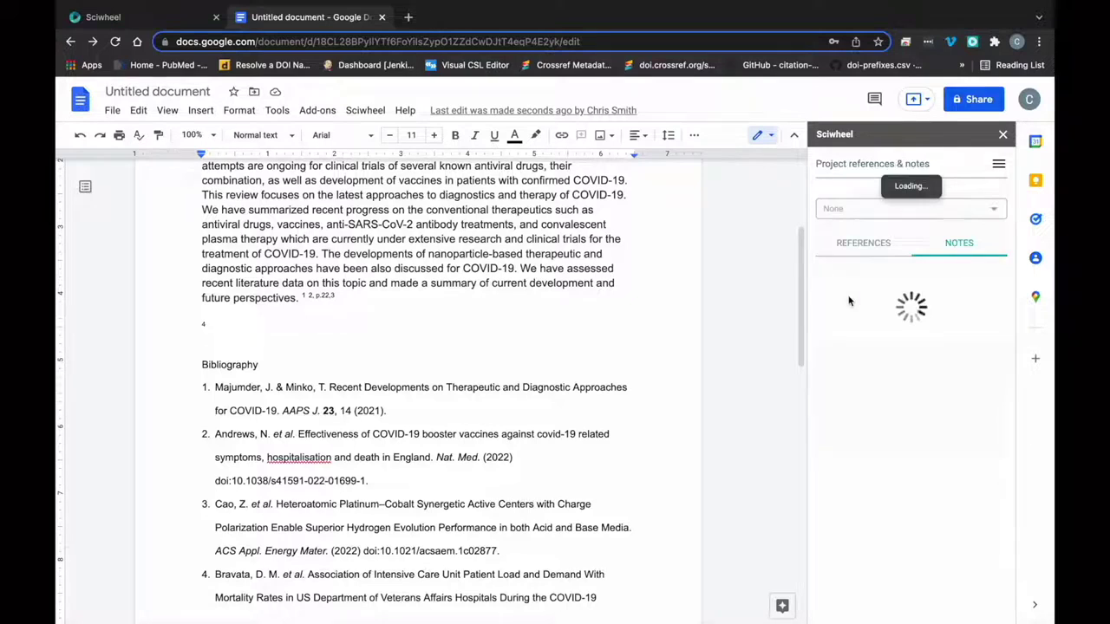
left_click(861, 208)
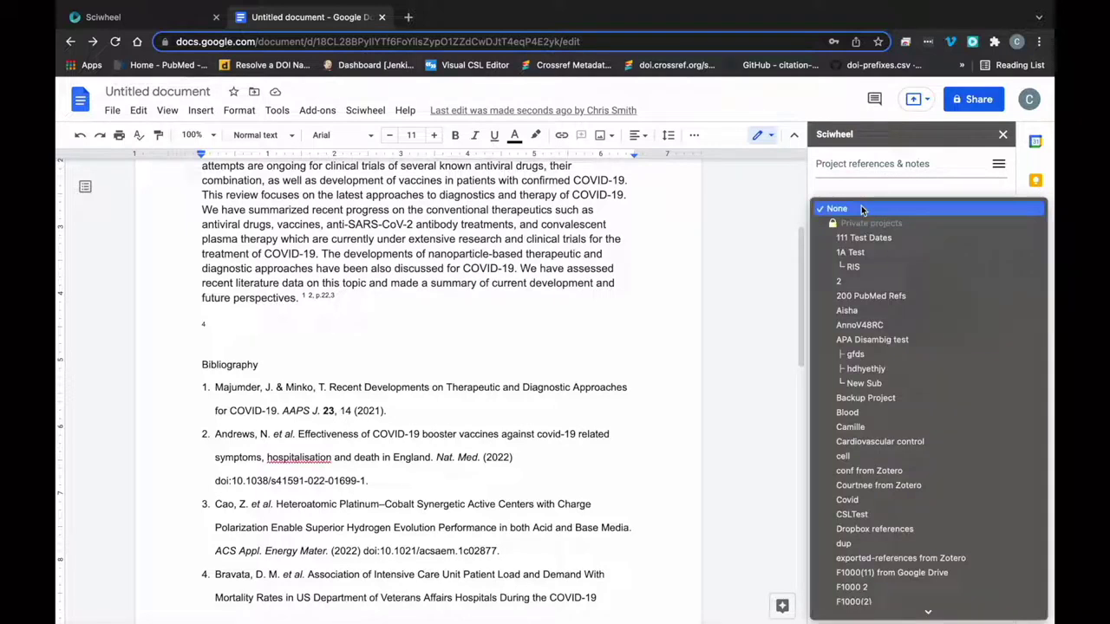
left_click(841, 499)
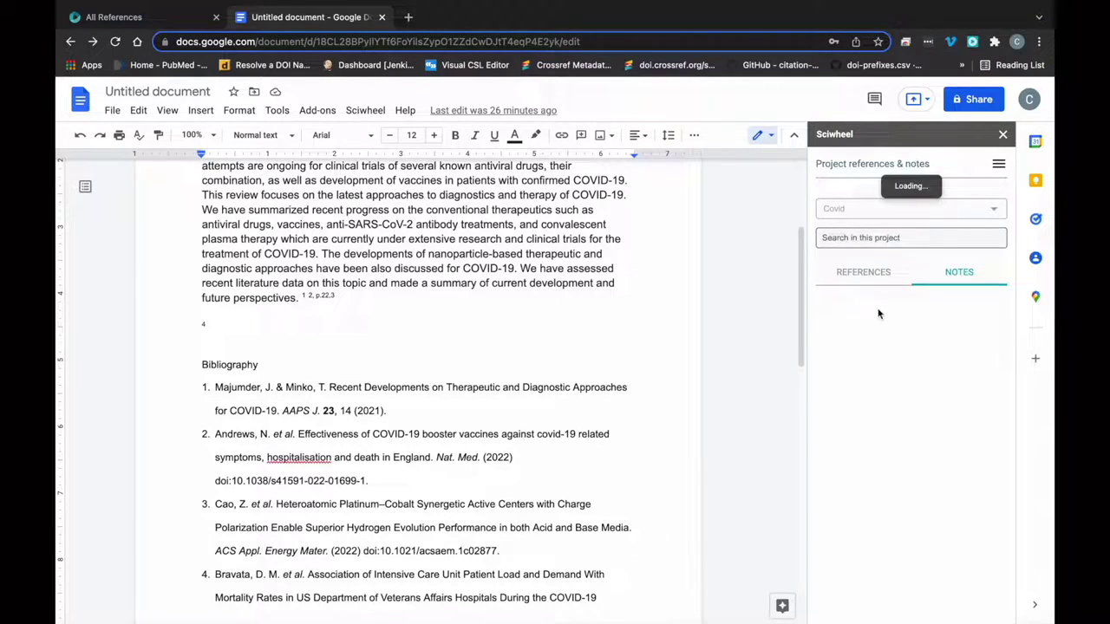
left_click(860, 275)
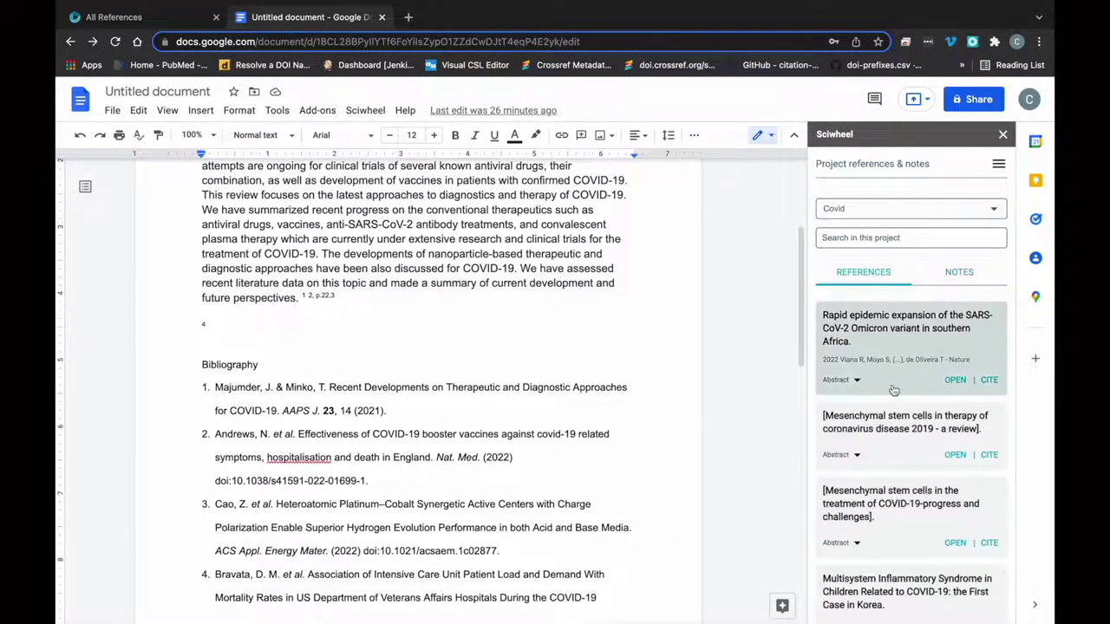
- Insert the Covid project's Test Note on the PubMed and Google literature search, cited (Bansal 2020)
left_click(965, 273)
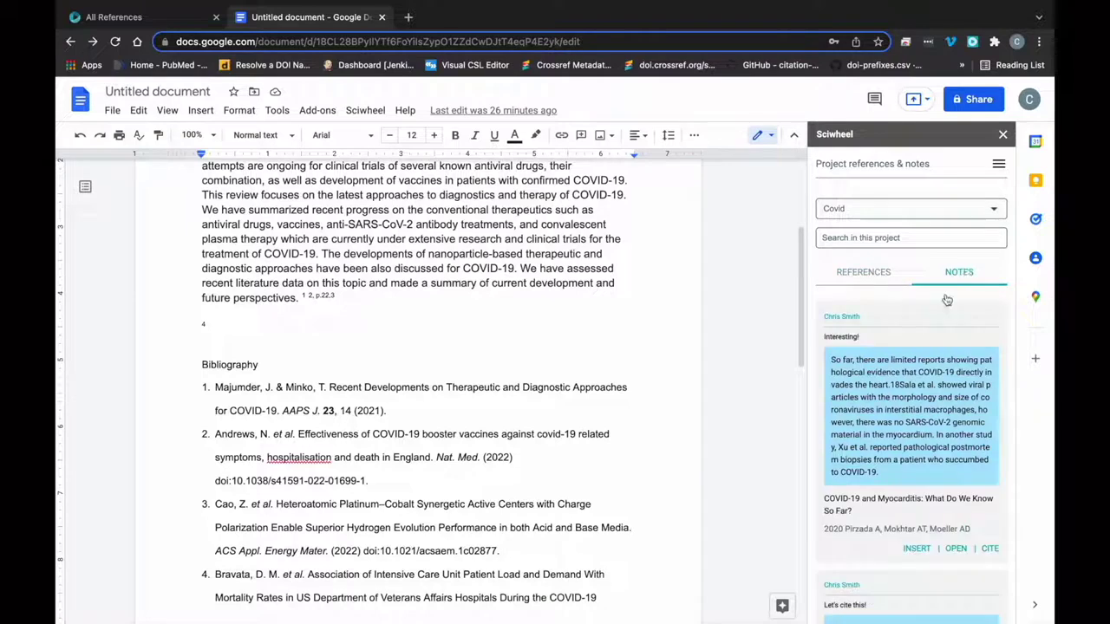
scroll(876, 460, "down", 3)
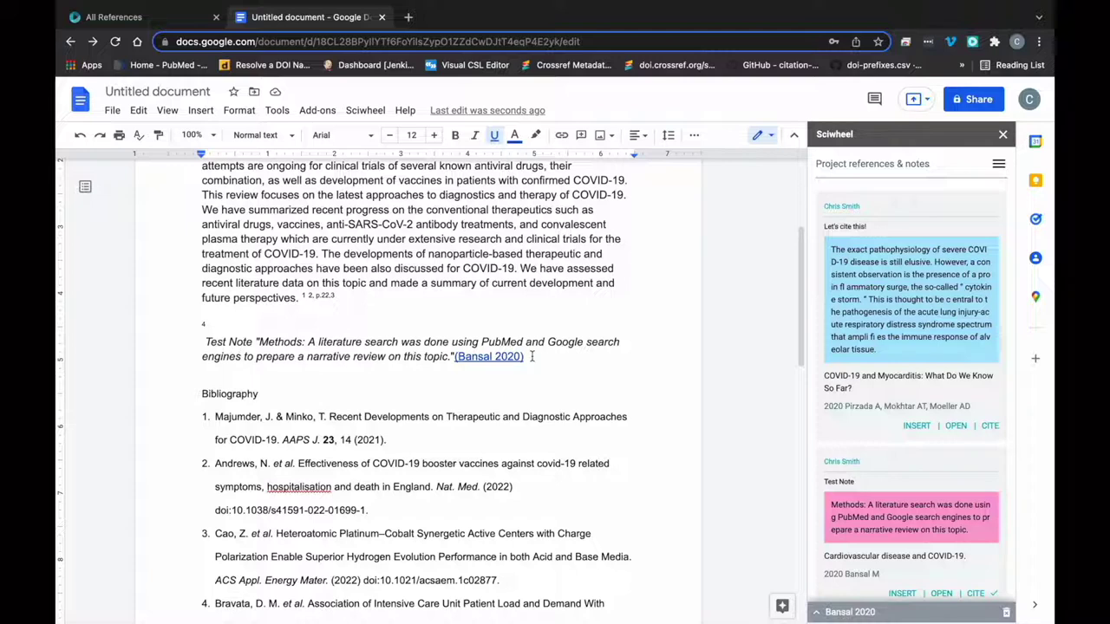
left_click(847, 166)
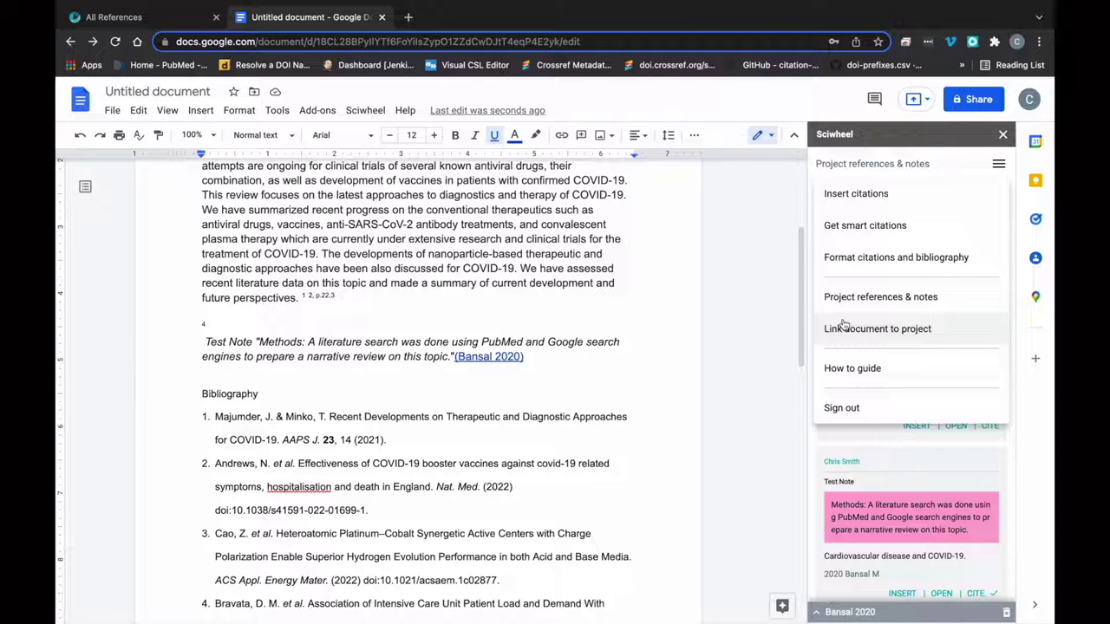
- Link the Google Docs document to the Sciwheel Covid project
left_click(842, 328)
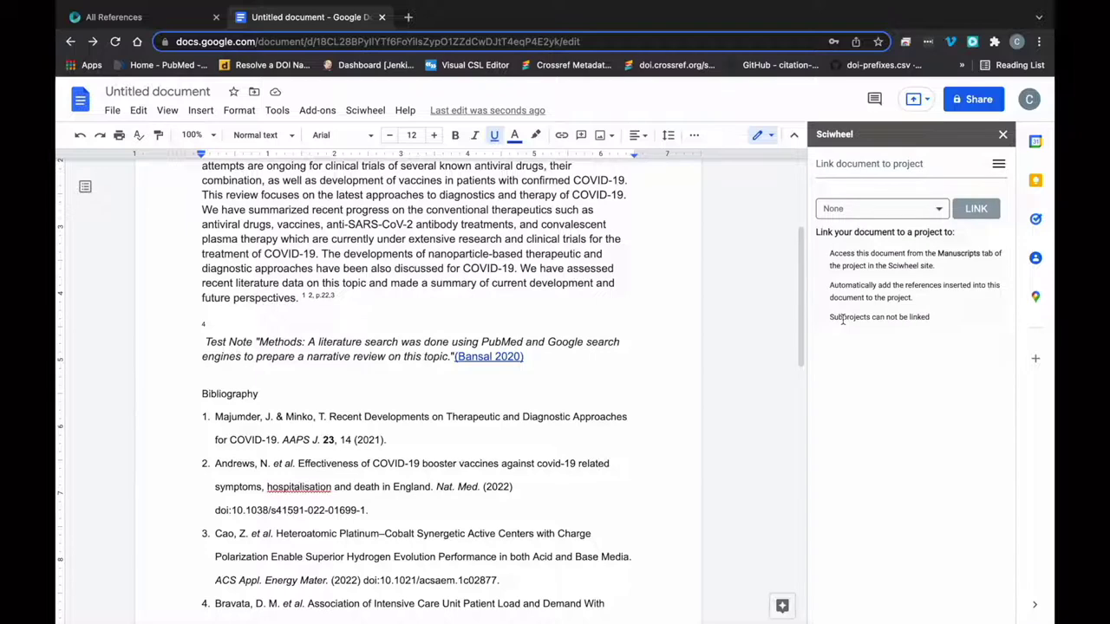
left_click(940, 209)
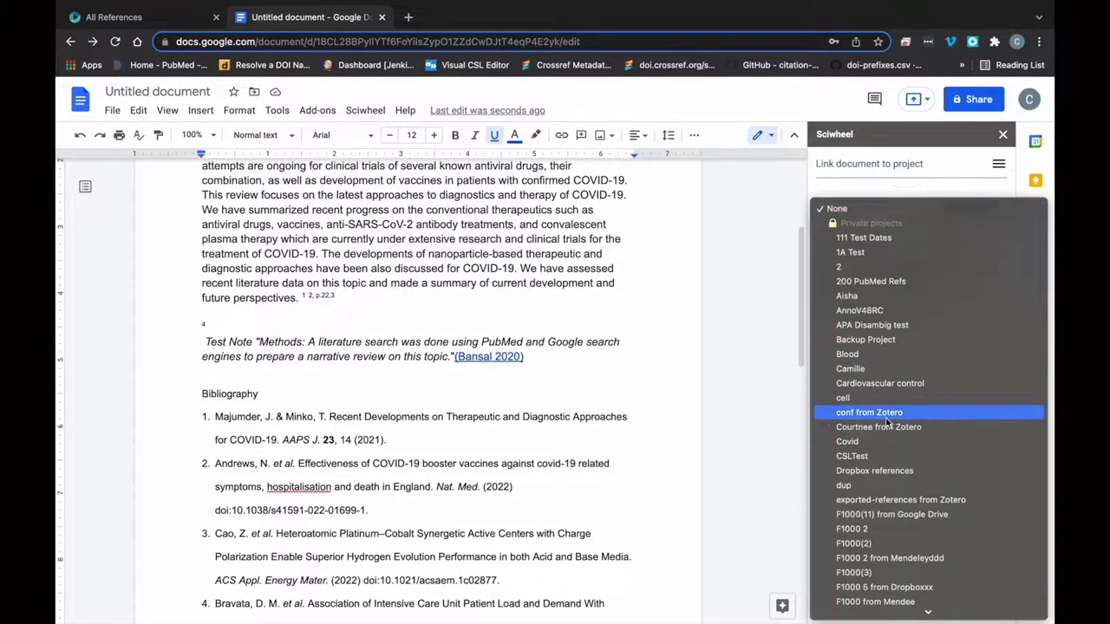
left_click(862, 443)
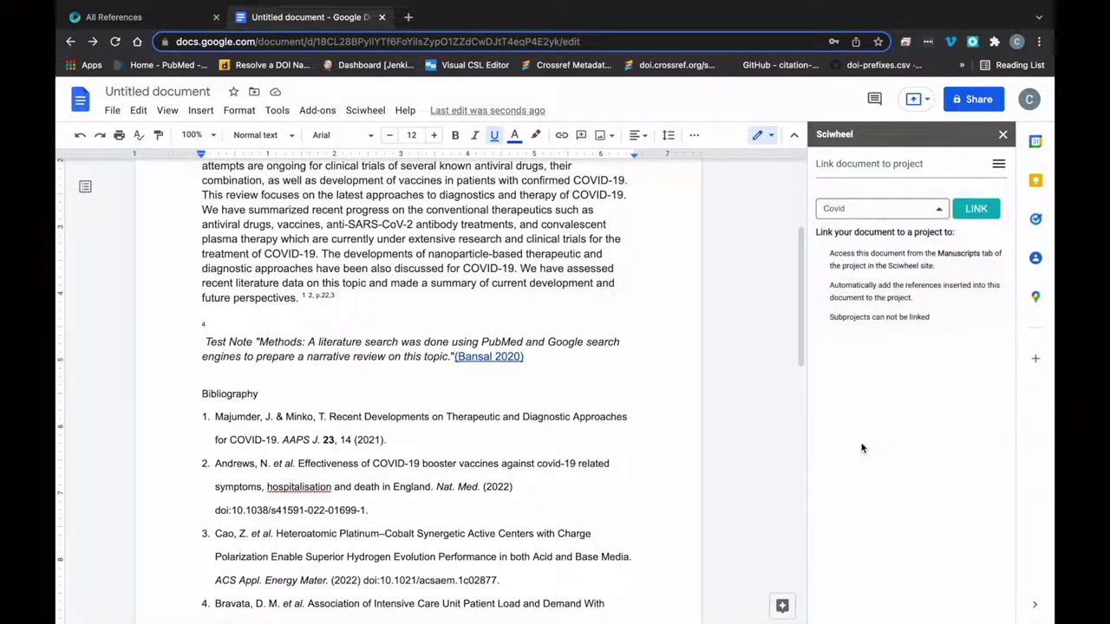
left_click(976, 211)
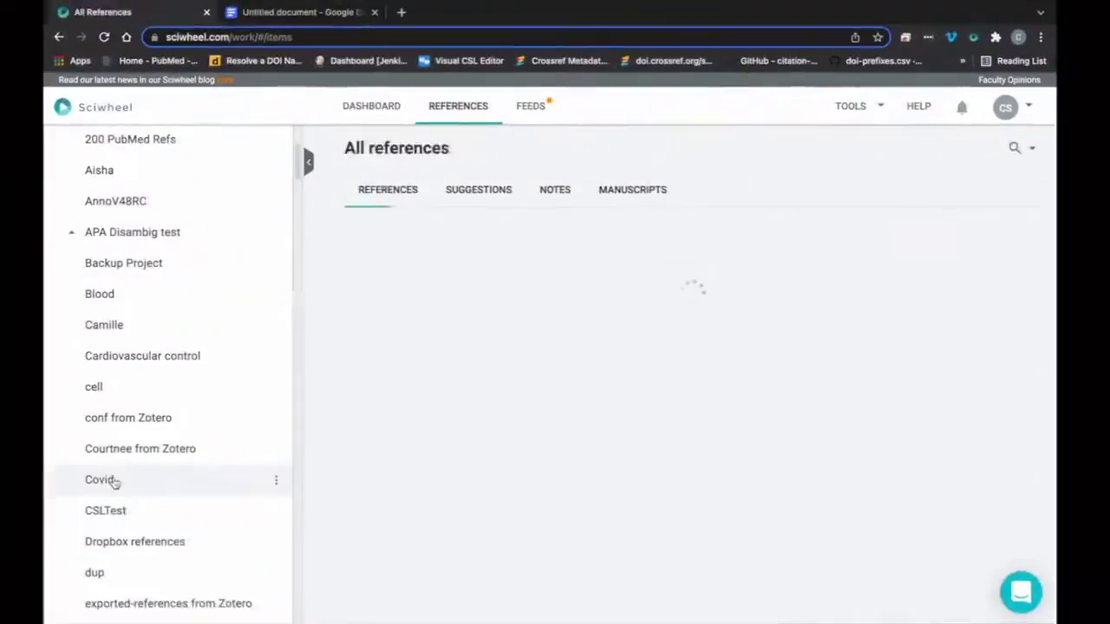
- Confirm the Untitled document appears under the Covid project's Manuscripts in Sciwheel
left_click(105, 483)
left_click(610, 171)
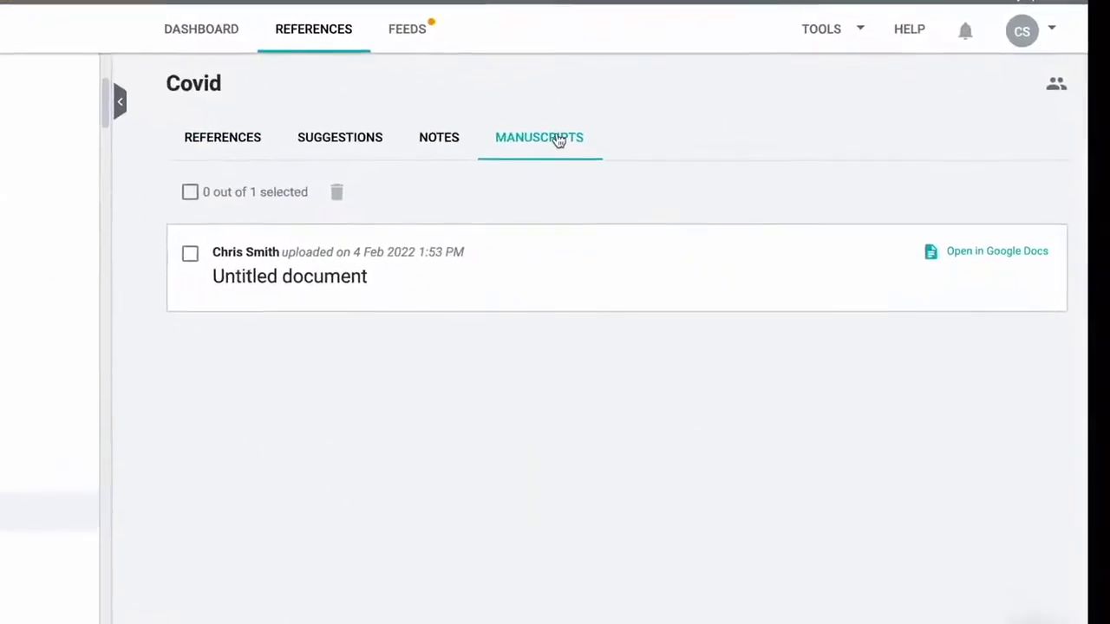